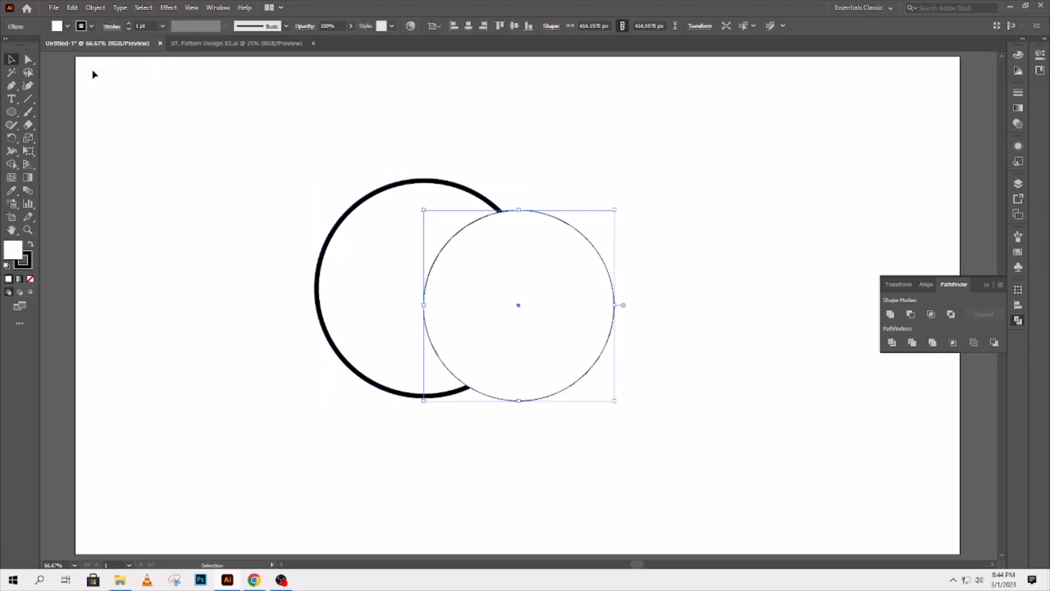
Undo the smaller overlapping circle, and paste a copy of the large circle in place, shifted horizontally to overlap the original
key("ctrl+z")
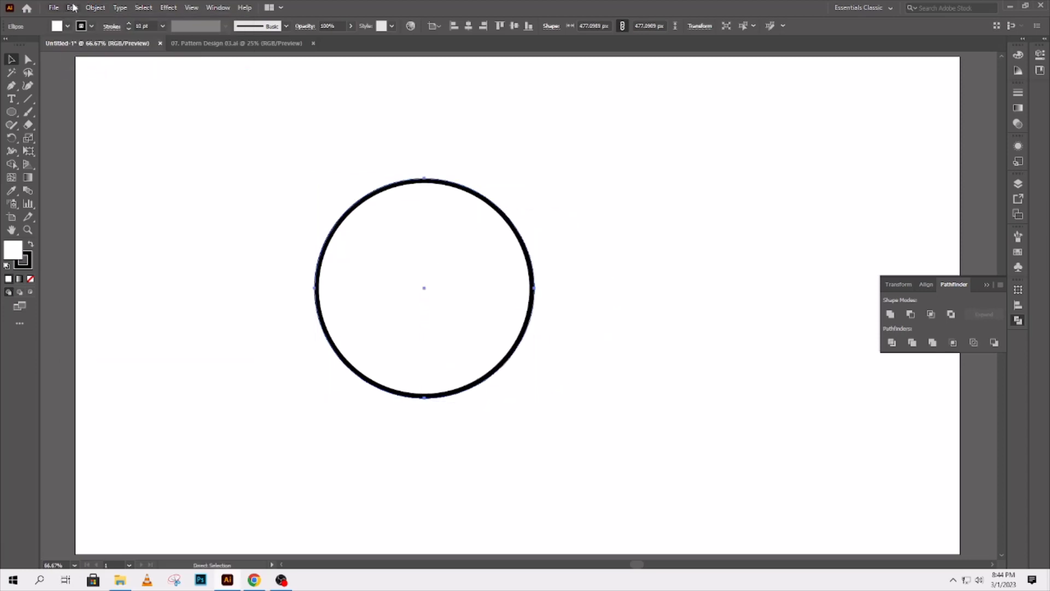
left_click(73, 7)
left_click(90, 60)
left_click(73, 7)
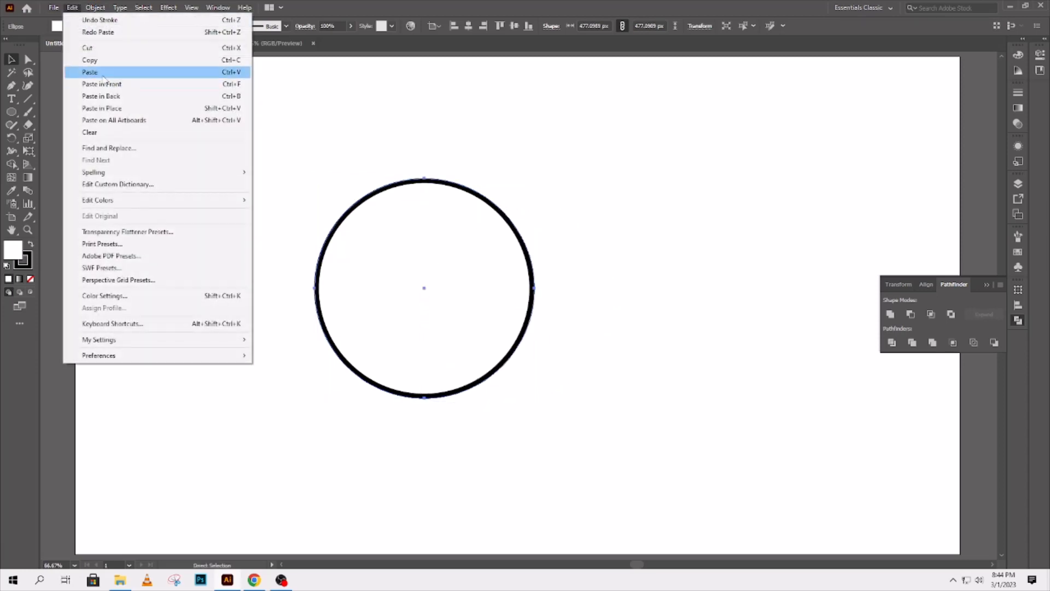
left_click(118, 108)
left_click_drag(425, 291, 553, 354)
Intersect the two overlapping circles with Pathfinder to leave a pointed leaf shape
left_click_drag(610, 434, 438, 222)
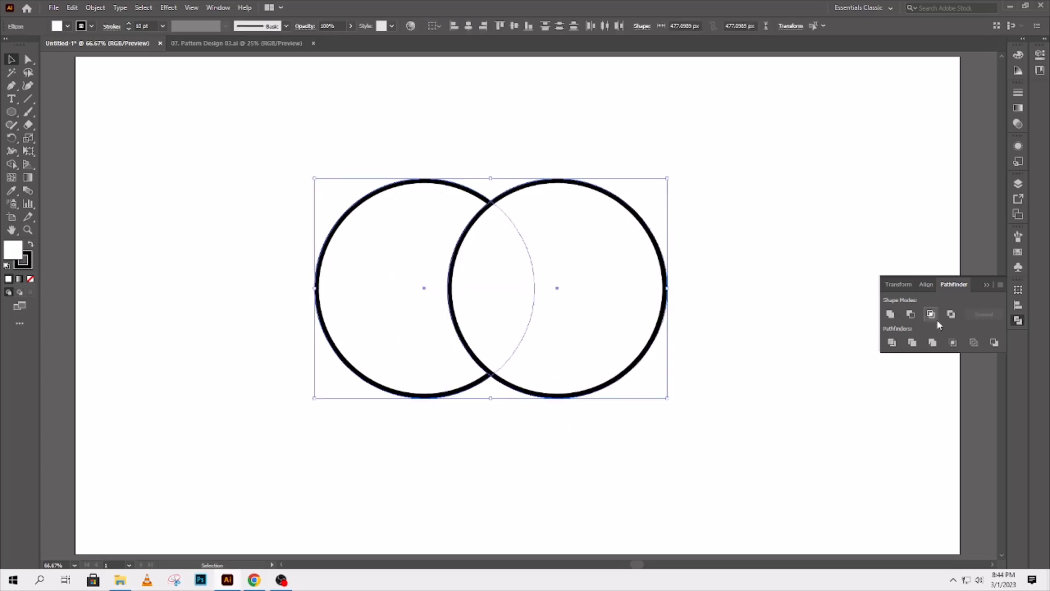
left_click(229, 9)
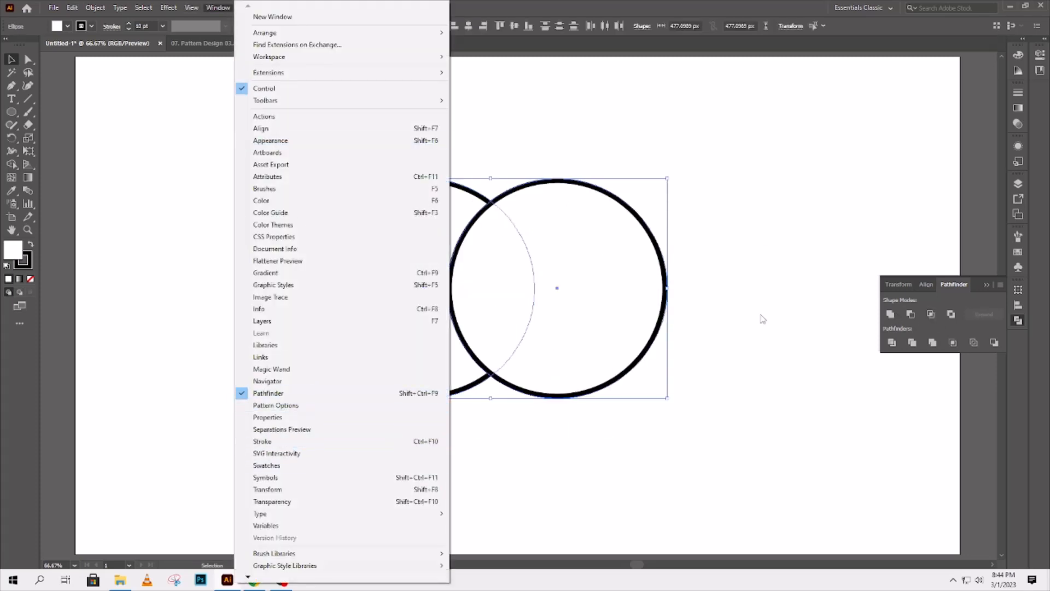
left_click(932, 315)
left_click(624, 275)
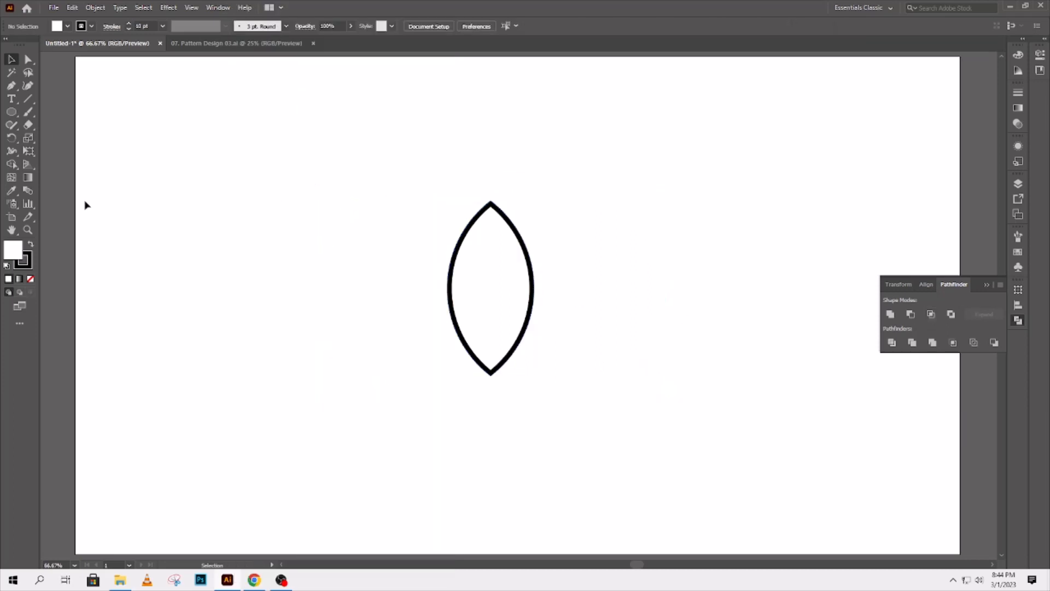
Remove the leaf's fill and align its stroke to the center of the path
left_click_drag(394, 177, 630, 423)
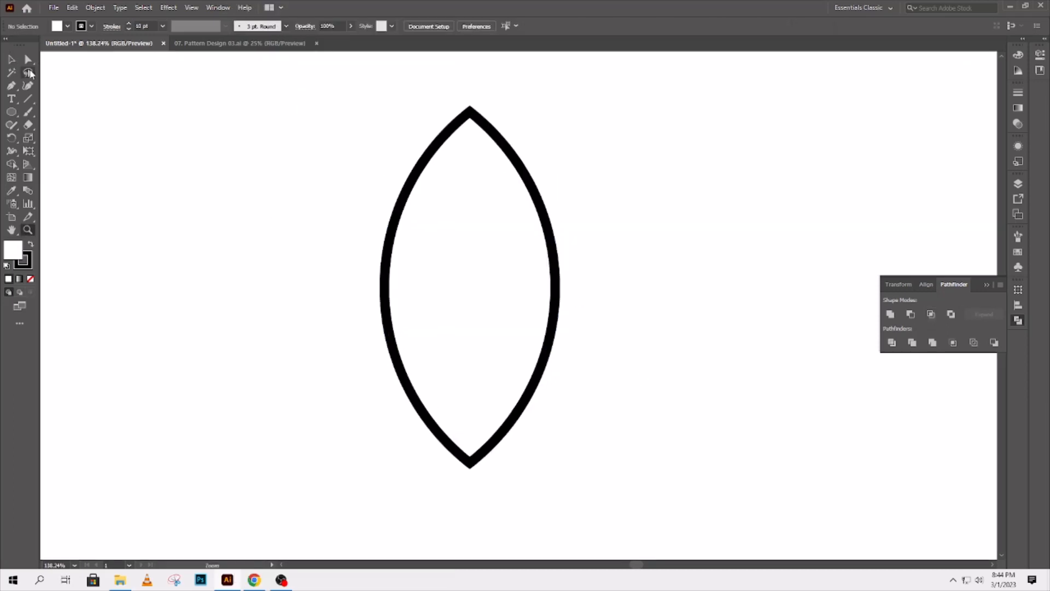
key("v")
left_click_drag(202, 119, 412, 244)
left_click(65, 25)
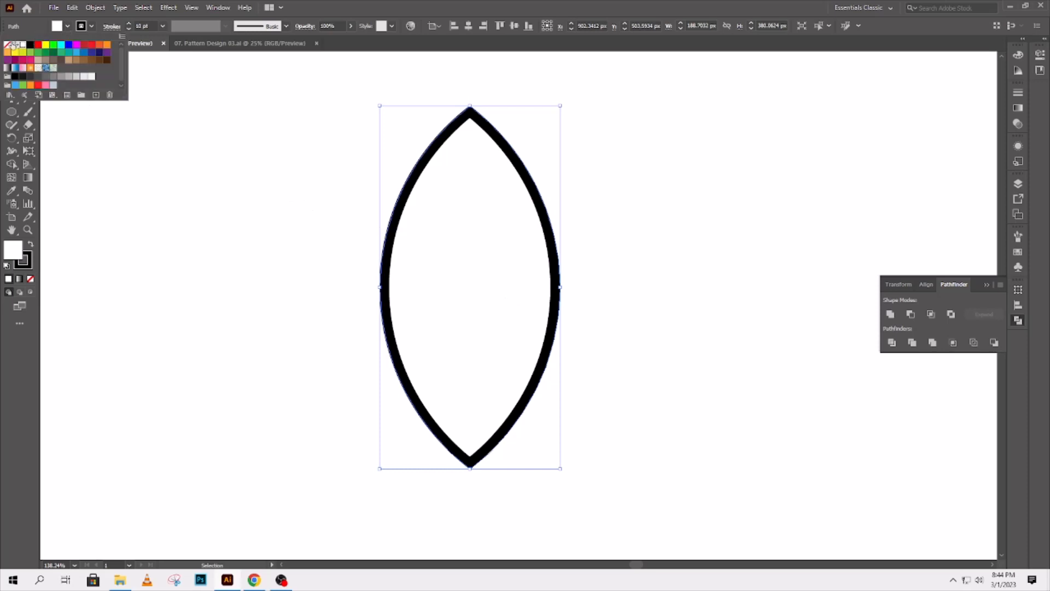
left_click(8, 43)
left_click(108, 26)
left_click(42, 83)
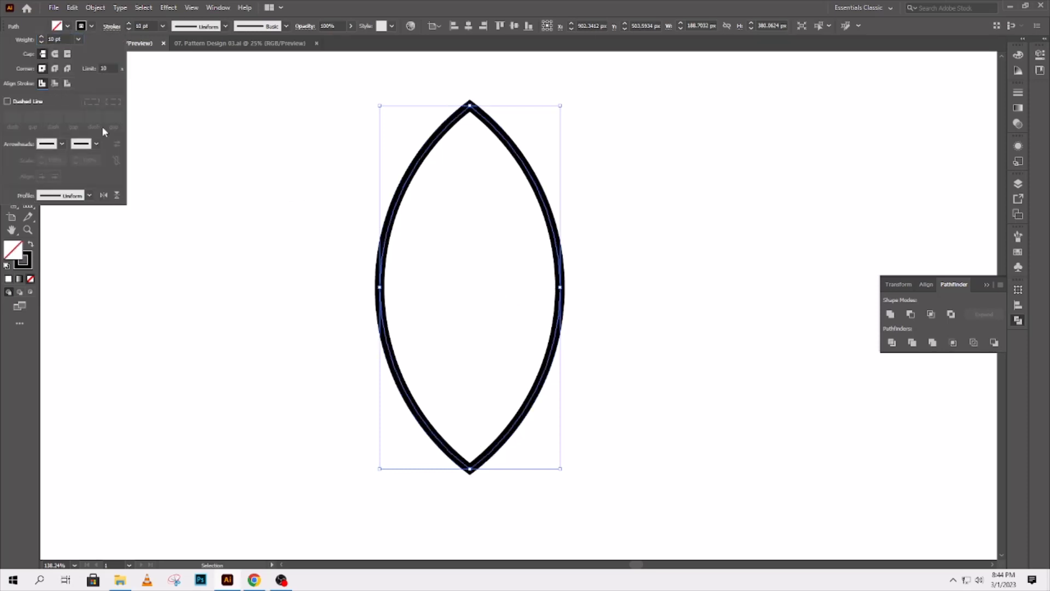
left_click(265, 272)
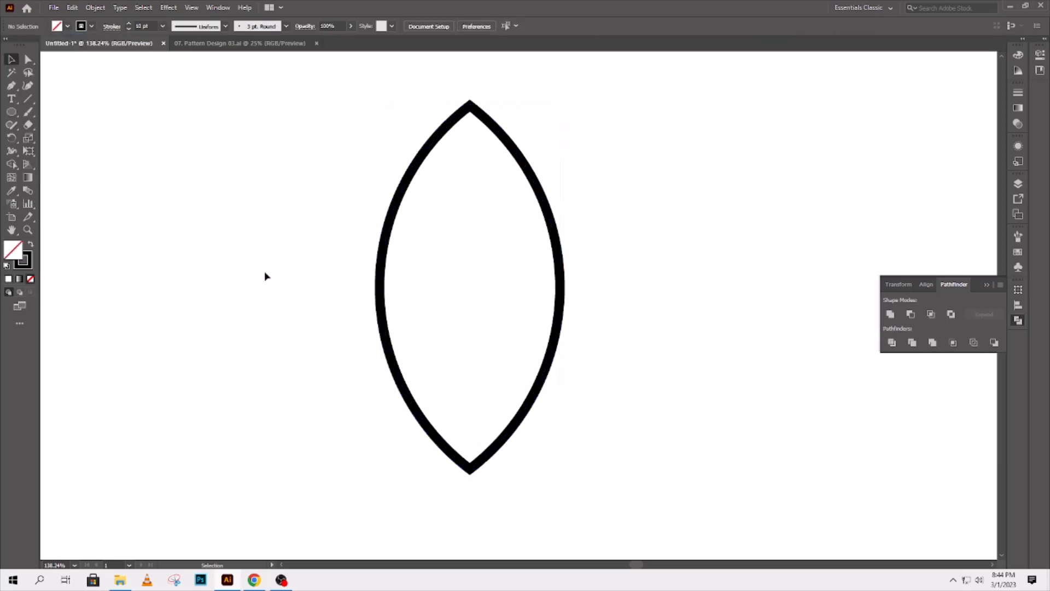
Draw a straight vertical line with the Pen tool from the leaf's lower tip to its center
left_click(470, 469)
left_click(471, 288)
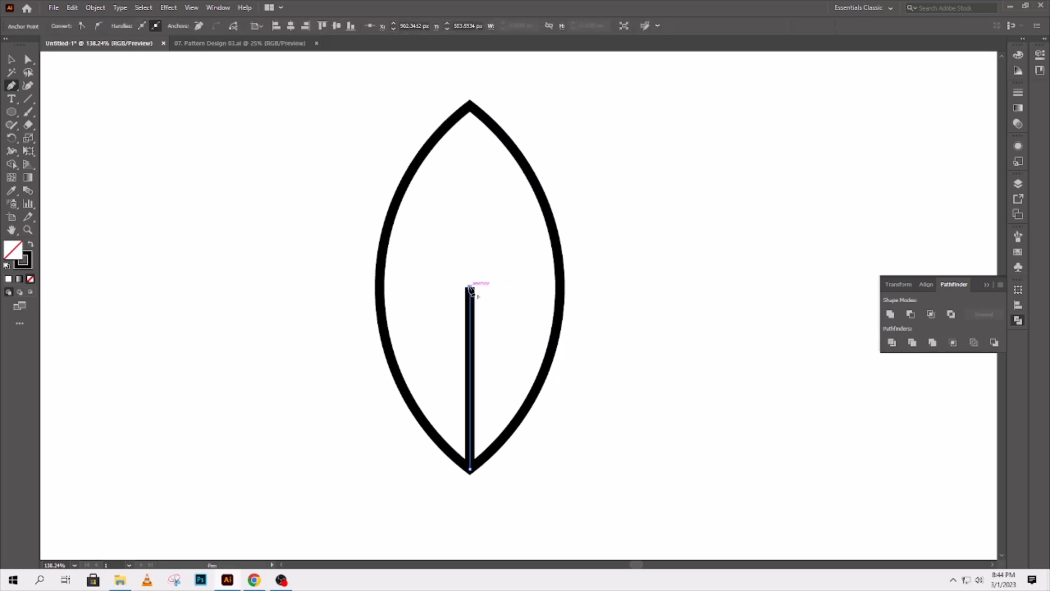
left_click(11, 59)
Draw a square of about 140 px over the leaf's upper half and rotate it 45° into a diamond
left_click(11, 111)
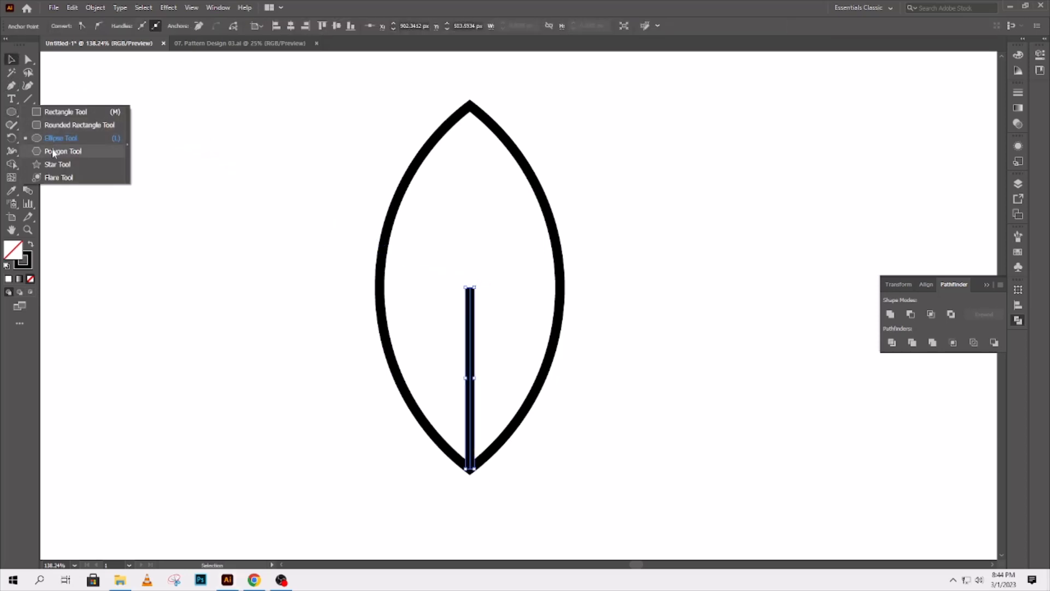
key("m")
left_click_drag(441, 151, 574, 285)
key("v")
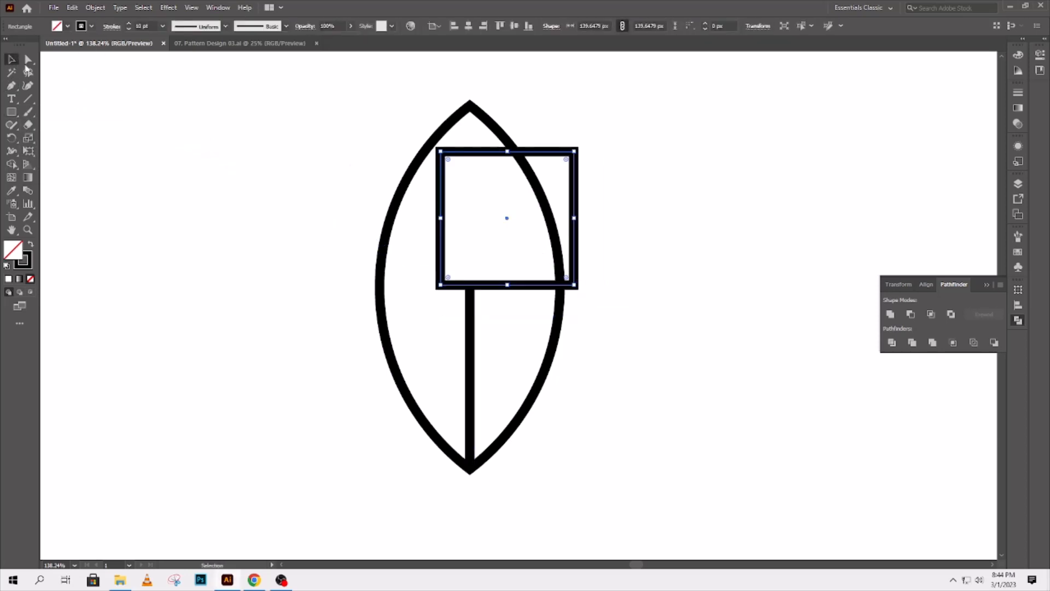
left_click_drag(580, 217, 559, 269)
Delete the diamond's top anchor point to leave an open V shape
key("a")
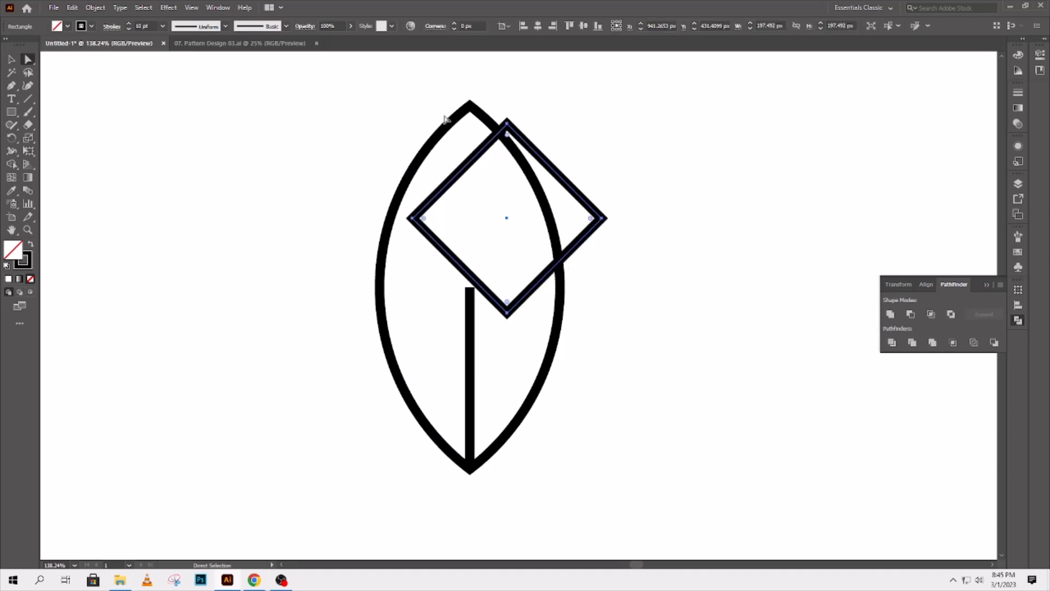
left_click(508, 125)
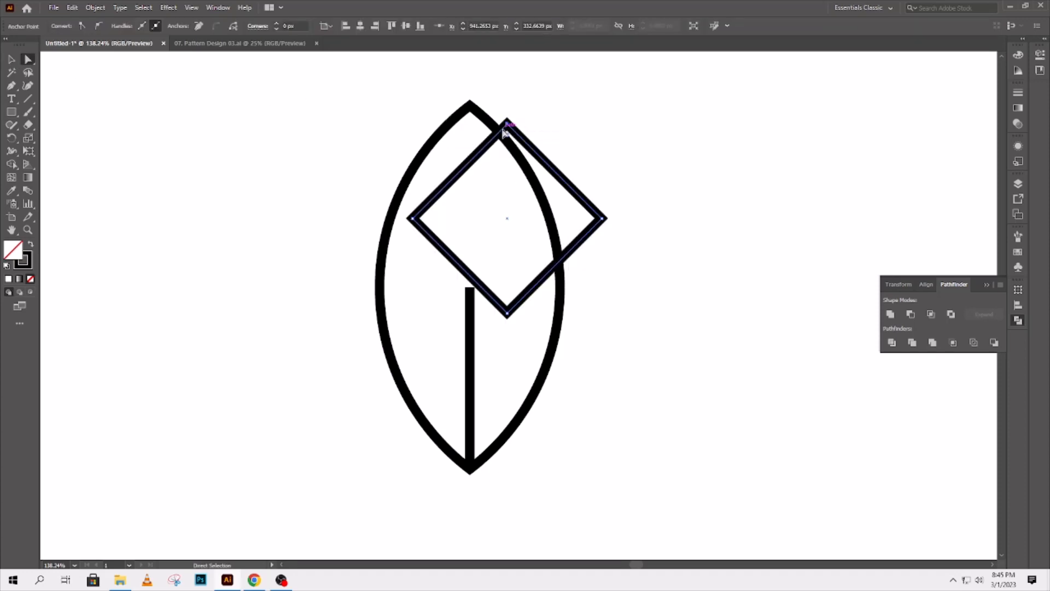
key("Delete")
Place the V's vertex on the vertical line's upper end and scale it so both arms end on the leaf outline
left_click(12, 62)
left_click_drag(530, 297, 493, 272)
left_click(567, 218)
left_click(549, 210)
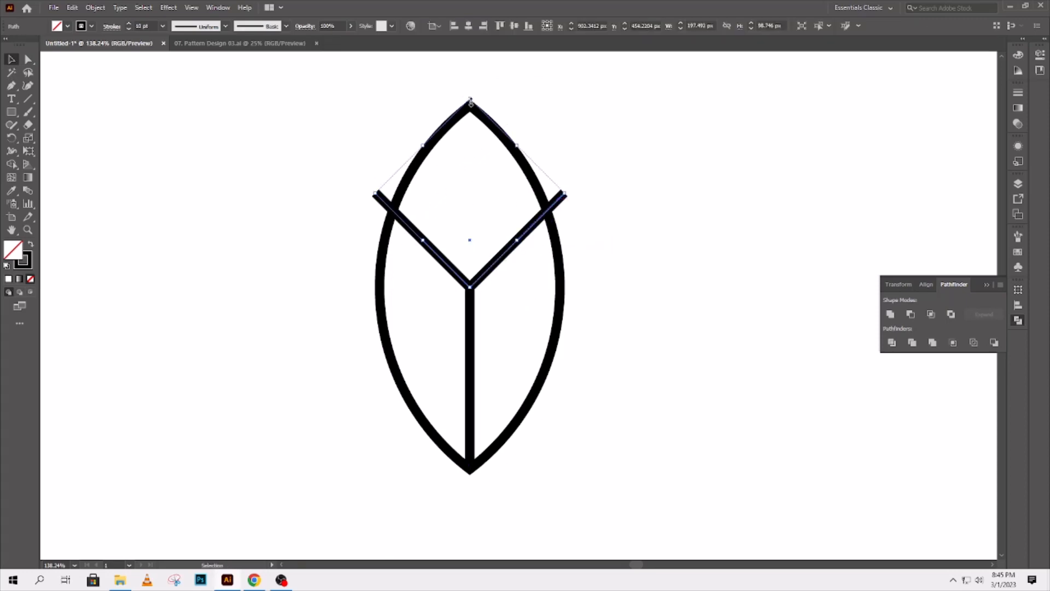
left_click_drag(470, 101, 470, 136)
left_click(556, 138)
Set the stroke weight of all the leaf's paths to 20 pt and move the whole leaf up and to the left
left_click_drag(346, 138, 588, 330)
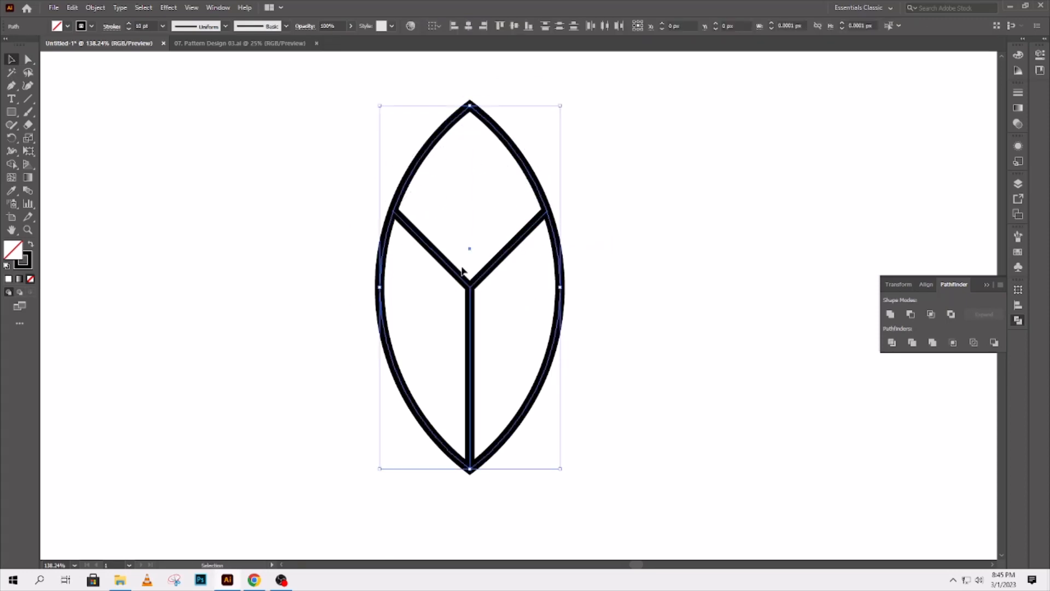
left_click(129, 24, "shift")
key("z")
left_click(470, 288, "alt")
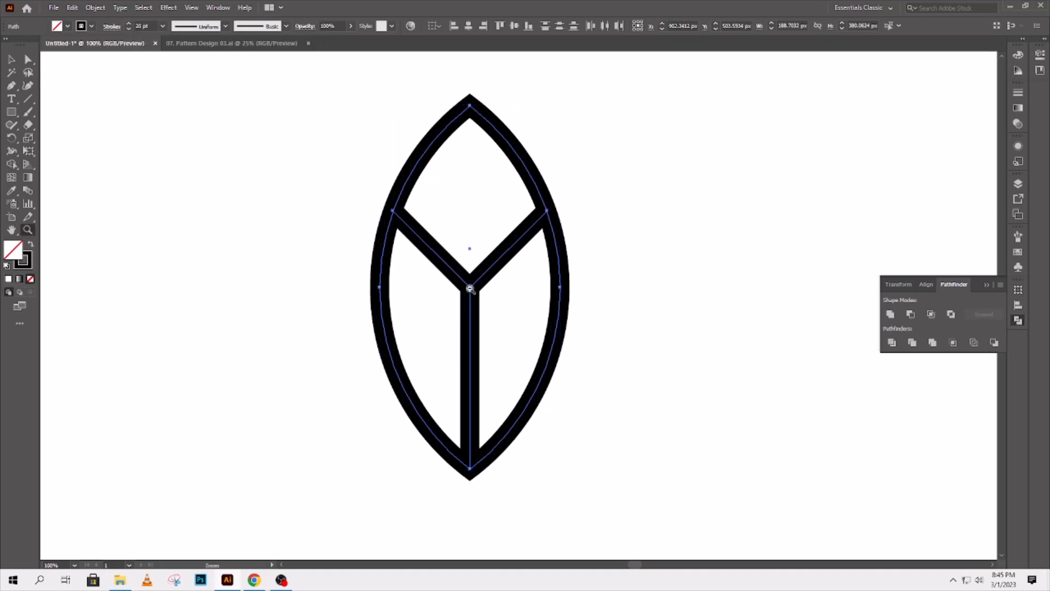
left_click(470, 288, "alt")
key("v")
left_click(573, 269)
left_click_drag(597, 289, 553, 275)
Ungroup the leaf, and select all its paths and group them again
right_click(410, 196)
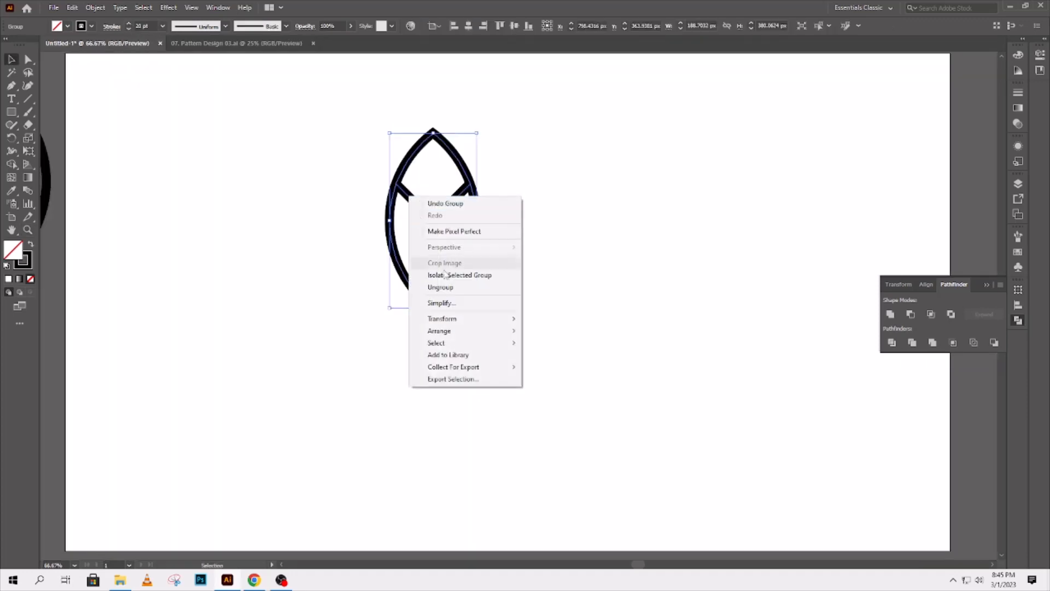
left_click(440, 286)
left_click(343, 96)
left_click_drag(341, 80, 496, 323)
right_click(333, 181)
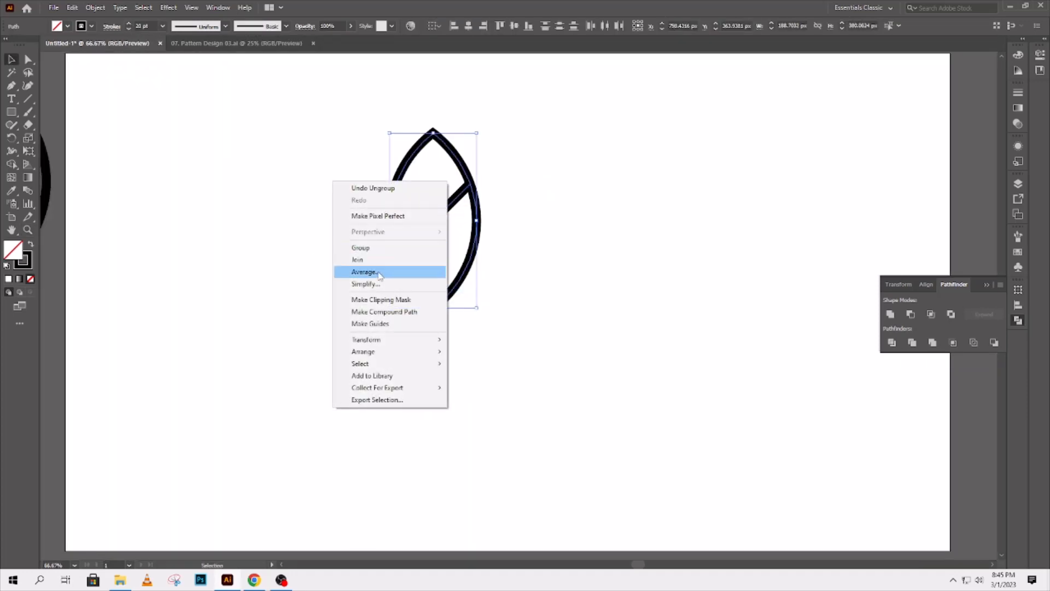
left_click(378, 247)
Rotate copies of the leaf by 90° around its lower tip until four petals form a cross-shaped flower
left_click(11, 138)
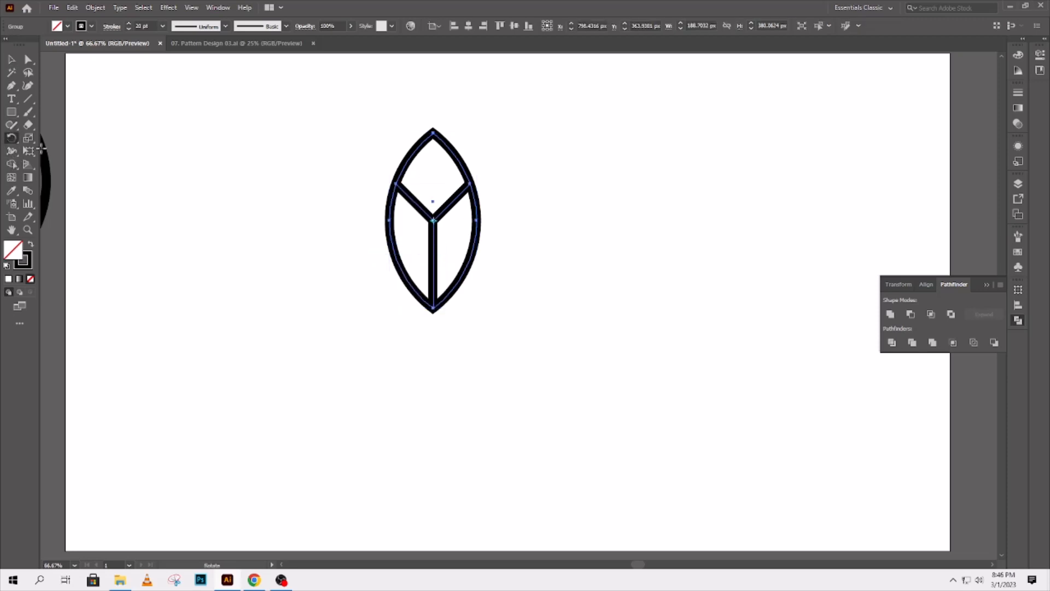
left_click(434, 307, "alt")
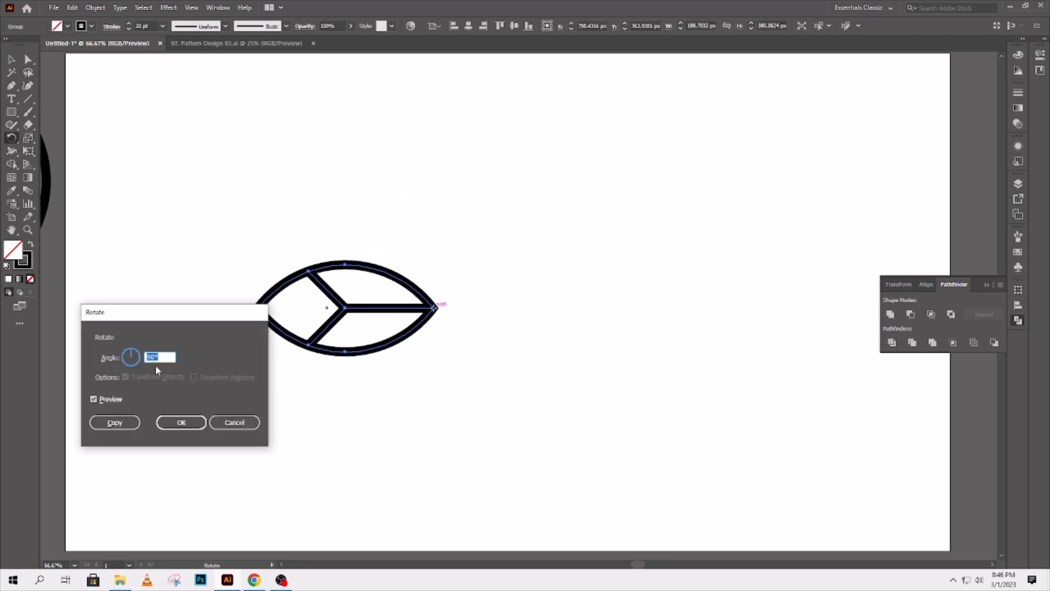
left_click(114, 422)
key("ctrl+d")
key("ctrl+d")
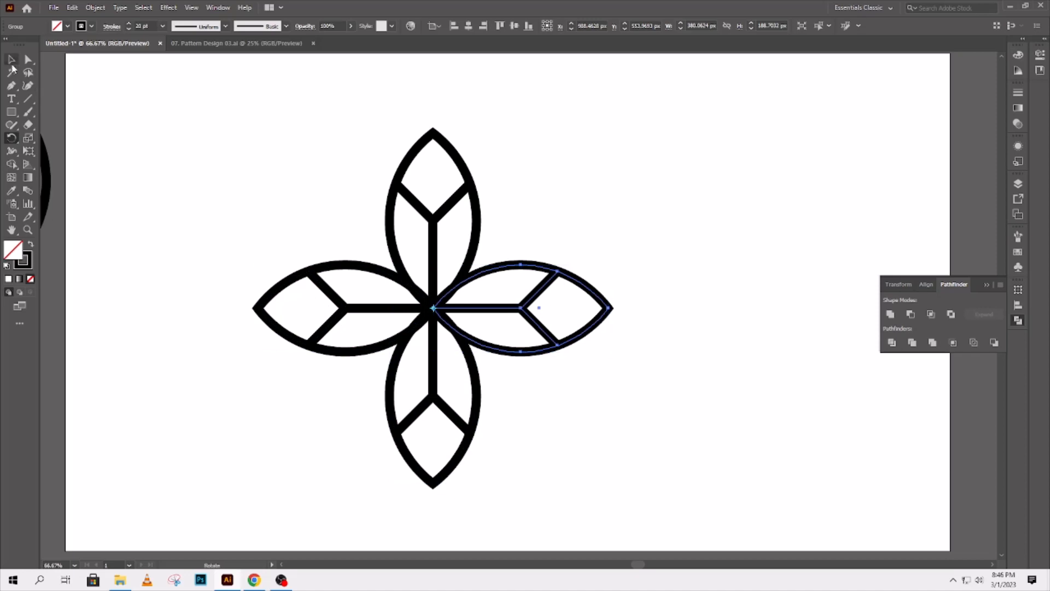
Copy the four-petal flower, paste it in place and rotate the duplicate 45°
left_click(11, 60)
left_click_drag(376, 233, 462, 319)
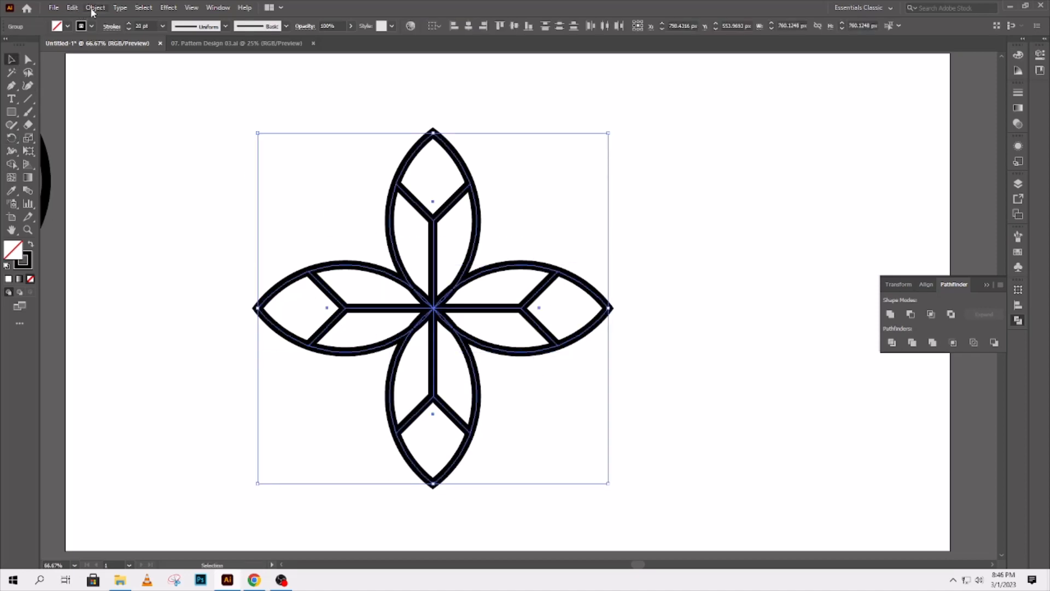
left_click(72, 7)
left_click(103, 59)
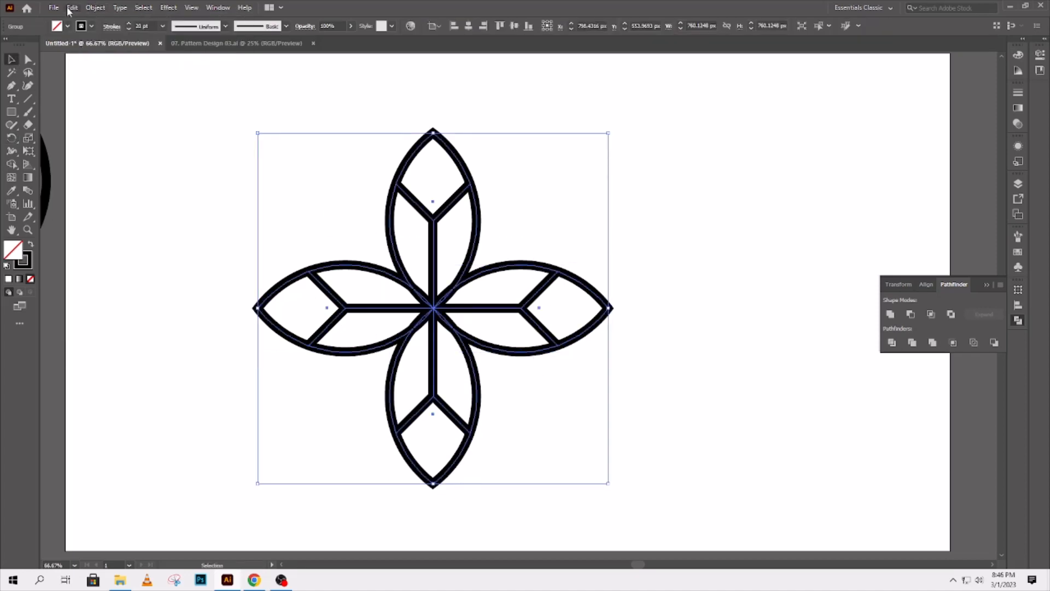
left_click(71, 8)
left_click(110, 108)
left_click_drag(612, 321, 551, 400)
Isolate the rotated flower group and start a Move of its lower-right petal with the distance set to 0 px
right_click(556, 390)
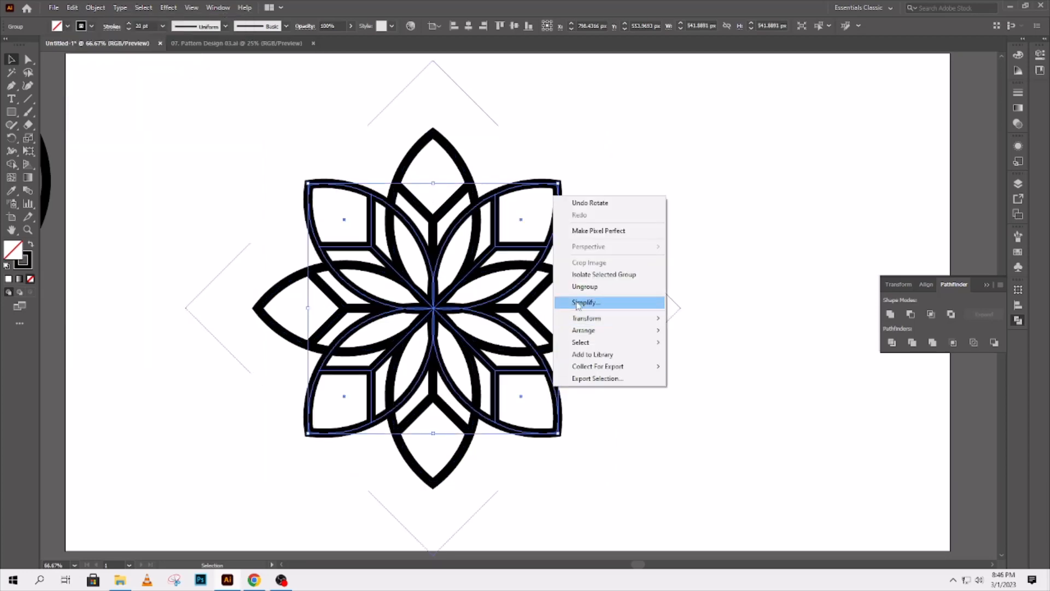
left_click(580, 277)
left_click(546, 365)
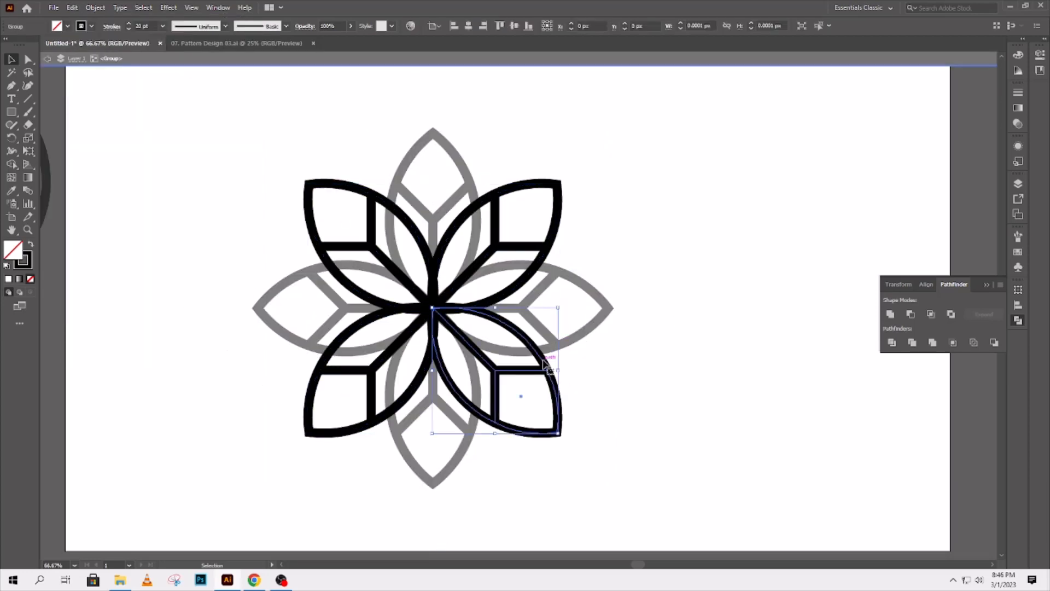
key("Return")
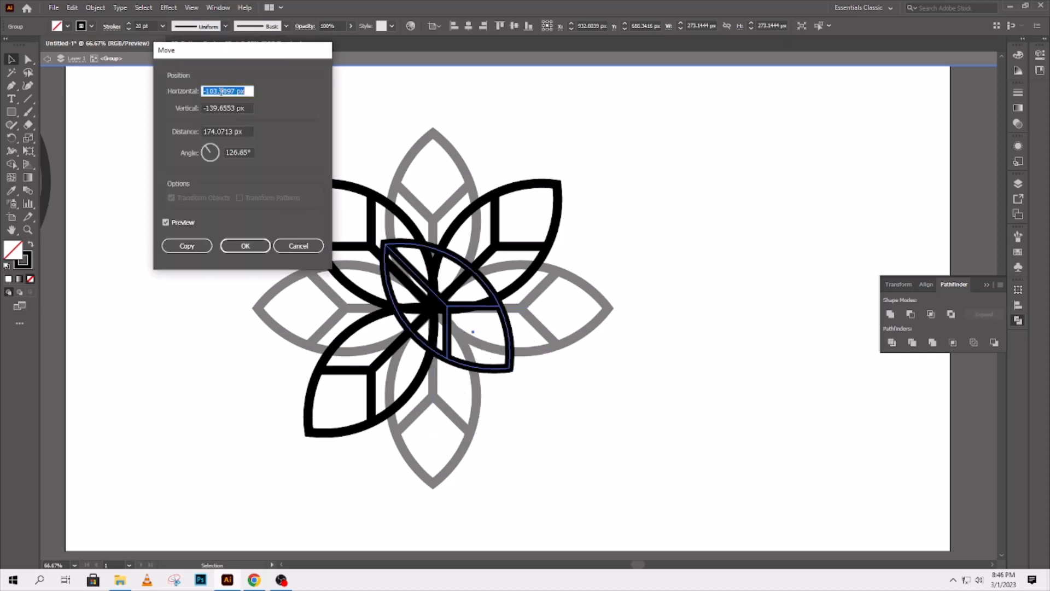
left_click(228, 132)
type("0")
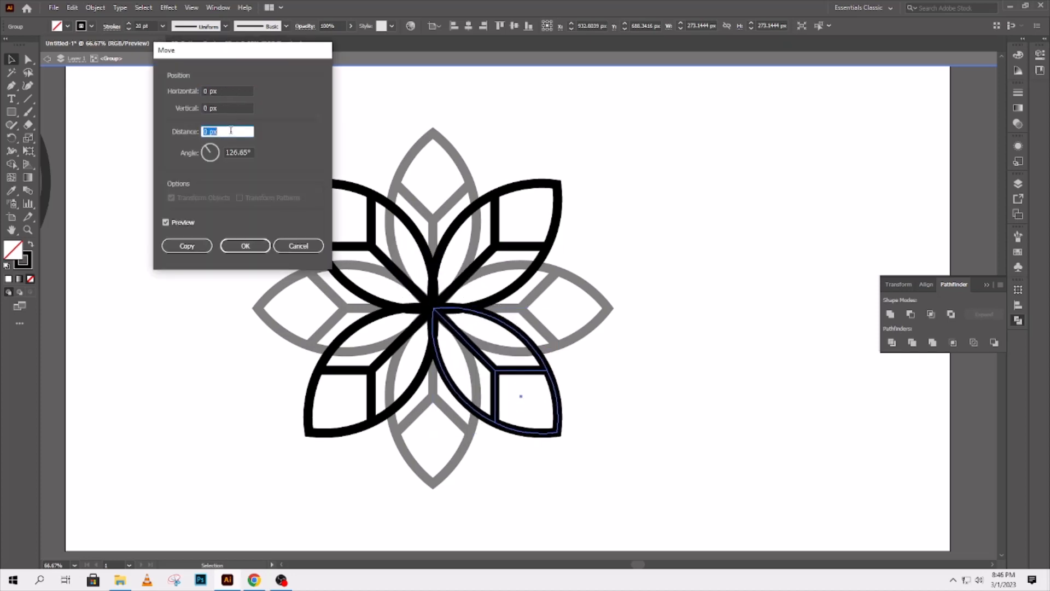
Increase the lower-right petal's horizontal offset to 120 px
key("shift+Up")
key("shift+Up")
key("shift+Up")
key("shift+Up")
key("shift+Up")
key("shift+Up")
key("shift+Up")
key("shift+Up")
key("shift+Up")
key("shift+Up")
key("shift+Up")
key("shift+Up")
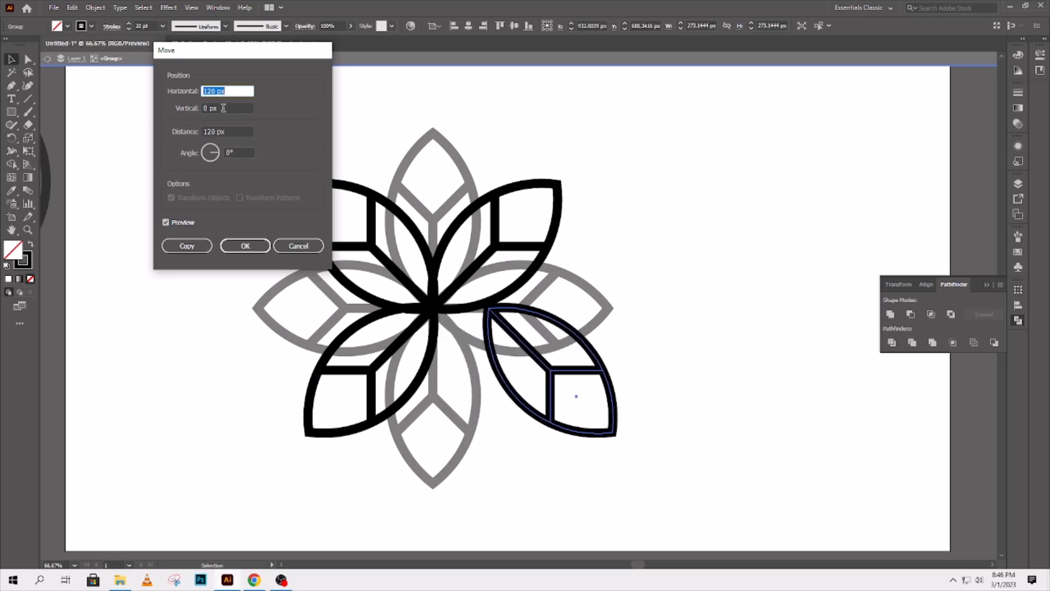
Increase the lower-right petal's vertical offset to 130 px
left_click(224, 108)
key("shift+Up")
key("shift+Up")
key("shift+Up")
key("shift+Up")
key("shift+Up")
key("shift+Up")
key("shift+Up")
key("shift+Up")
key("shift+Up")
key("shift+Up")
key("shift+Up")
key("shift+Up")
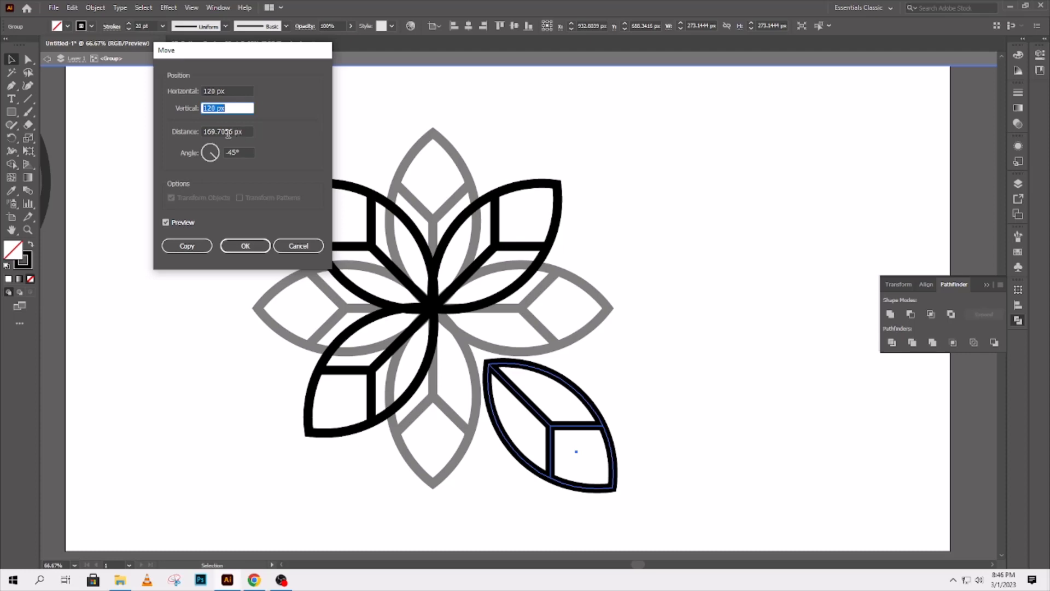
key("shift+Up")
Set the lower-right petal's horizontal and vertical offsets both to 140 px and apply the move
left_click(229, 90)
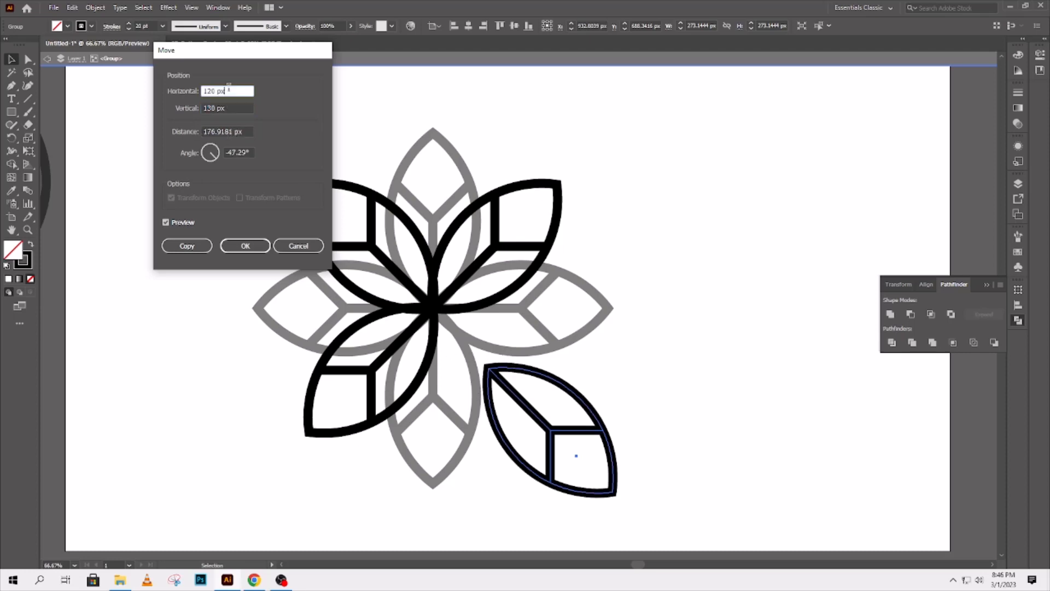
key("shift+Up")
key("shift+Up")
left_click(230, 103)
key("shift+Up")
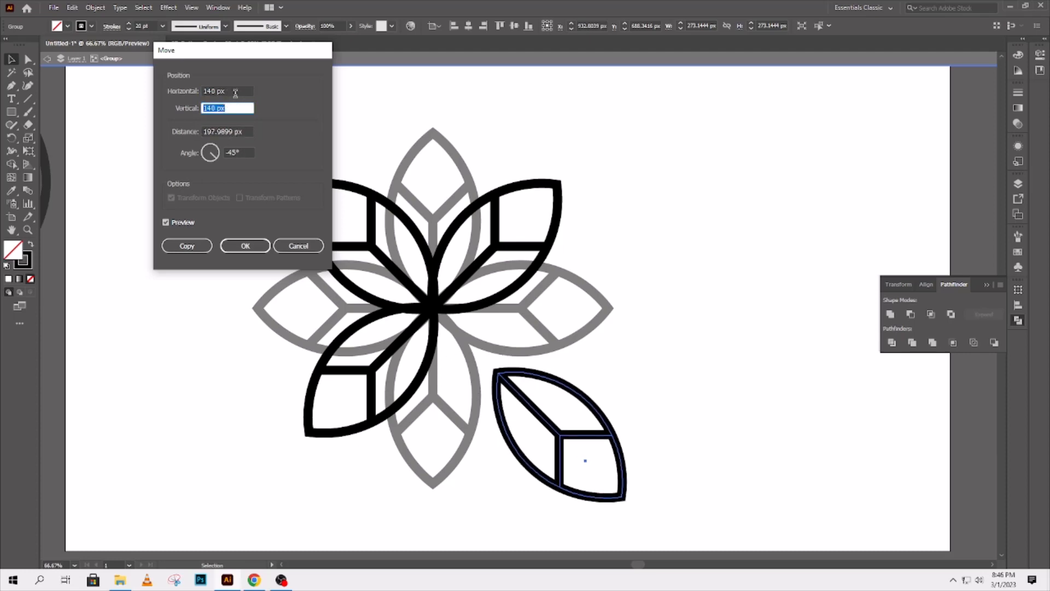
left_click(235, 249)
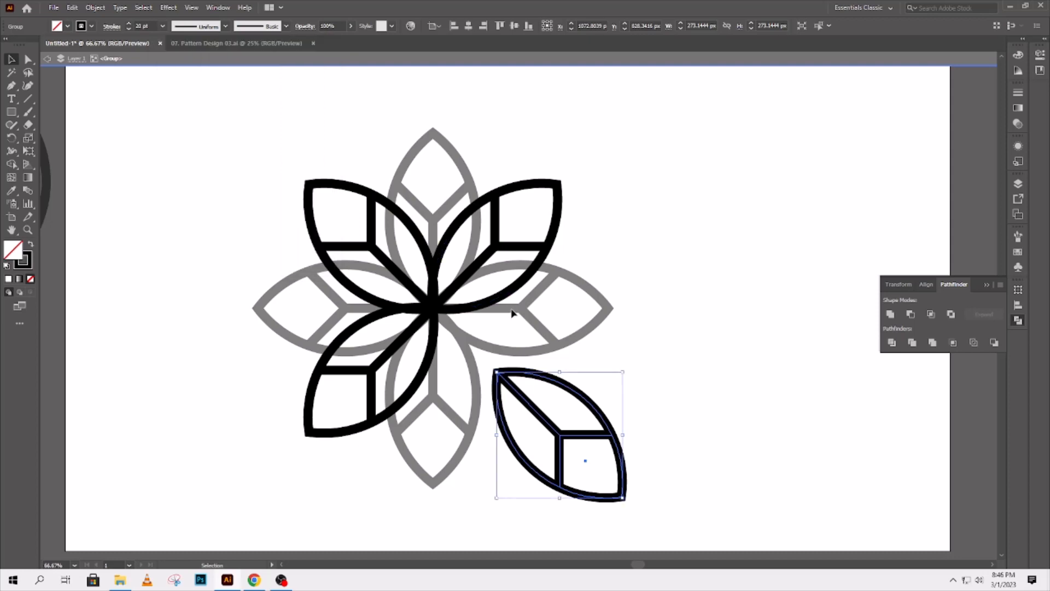
Move a copy of the upper-right petal by 140 px horizontally and -140 px vertically
left_click(499, 300)
key("Return")
left_click(203, 107)
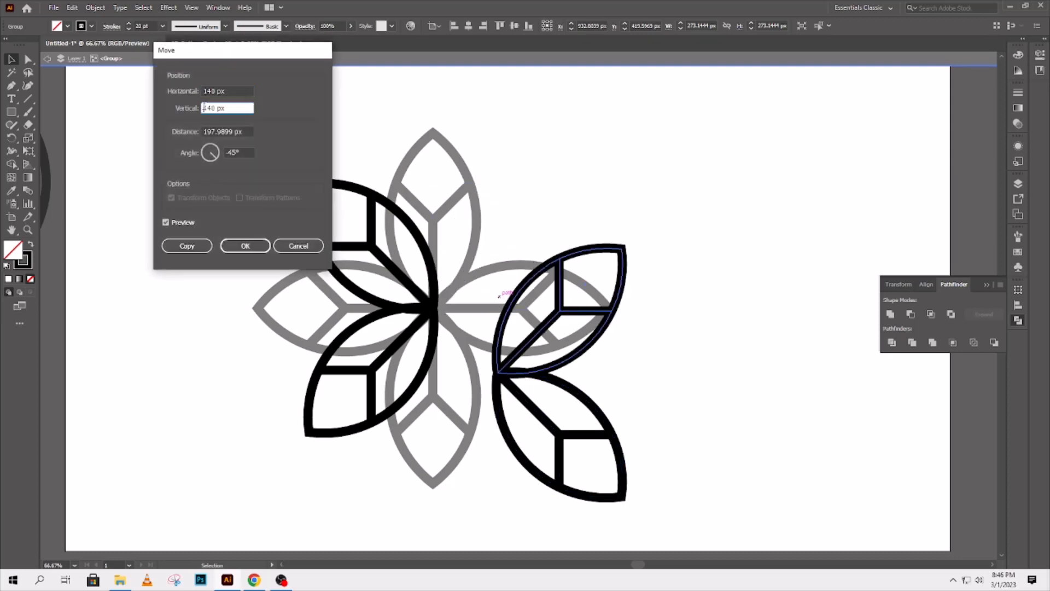
left_click(224, 90)
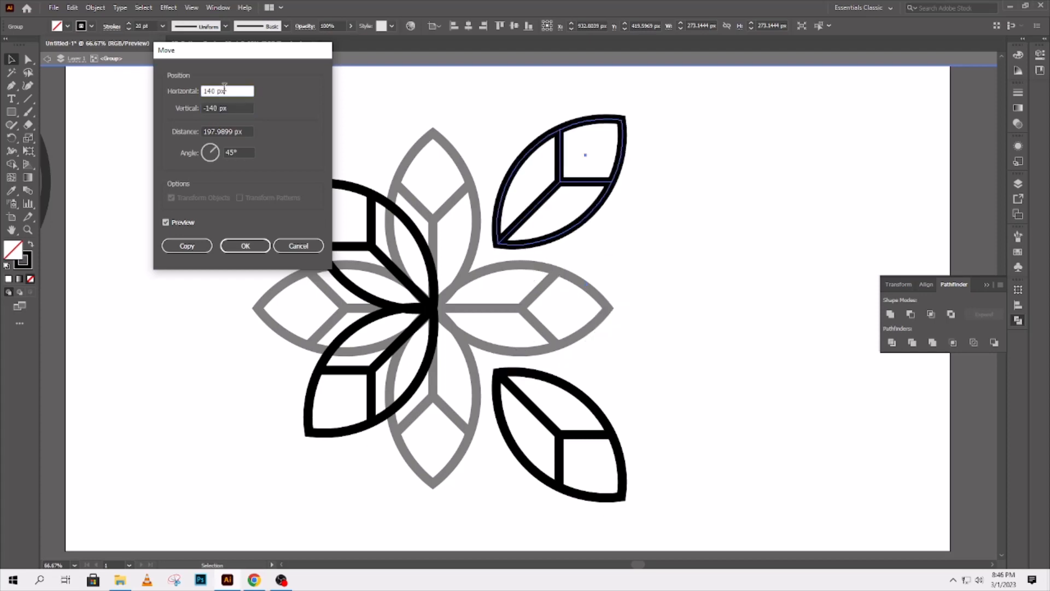
left_click(187, 245)
Delete the original upper-right petal that still touches the flower's center
left_click(461, 284)
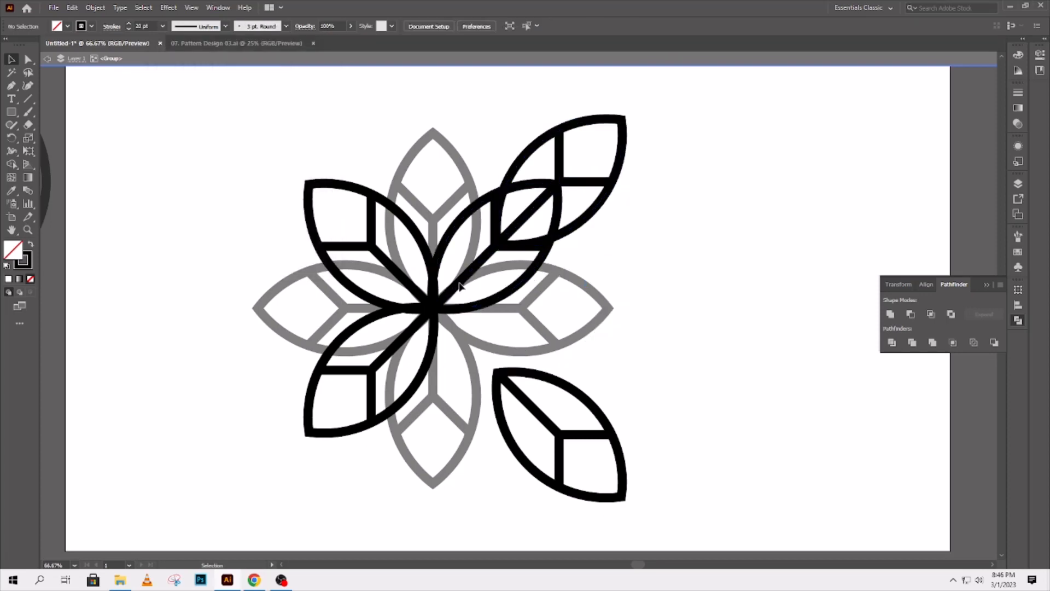
left_click(528, 278)
key("Delete")
Move the upper-left petal by -140 px horizontally and -140 px vertically
left_click(335, 277)
key("Return")
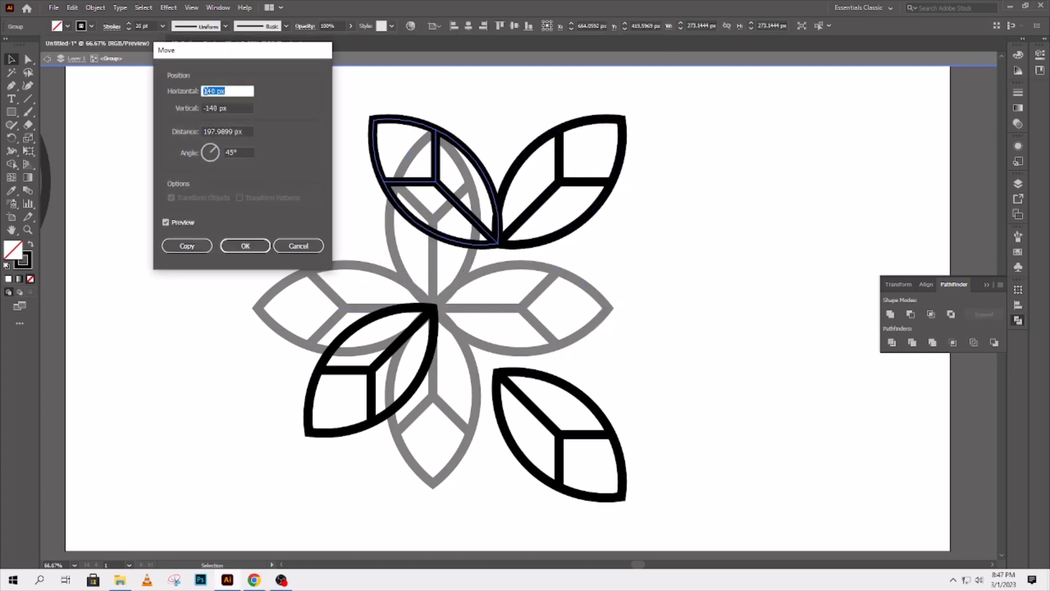
left_click(245, 246)
Move the lower-left petal by -140 px horizontally and 140 px vertically, and exit the group's isolation mode
left_click(386, 332)
key("Return")
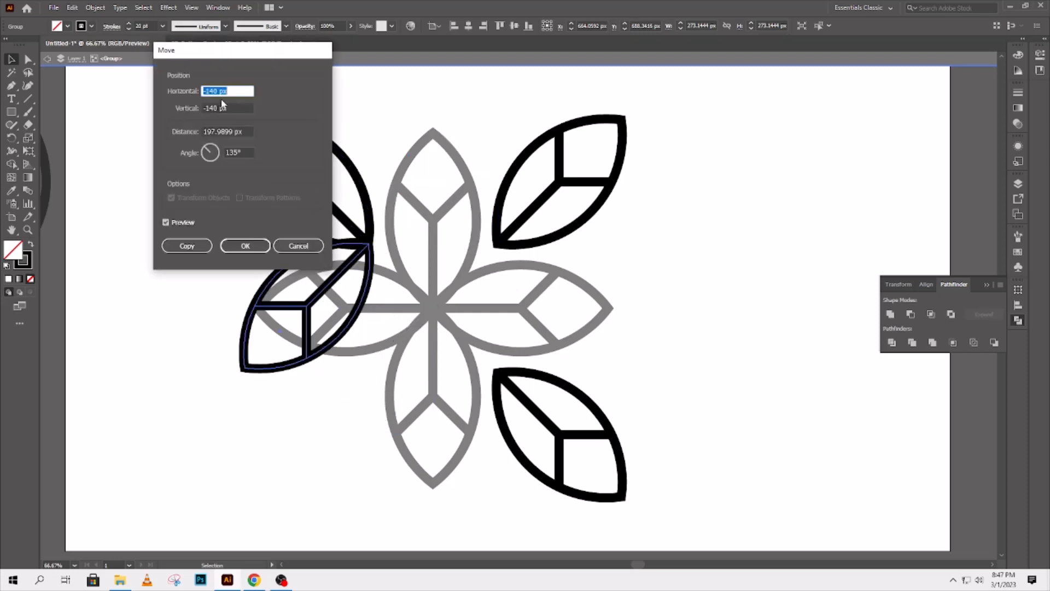
left_click(205, 107)
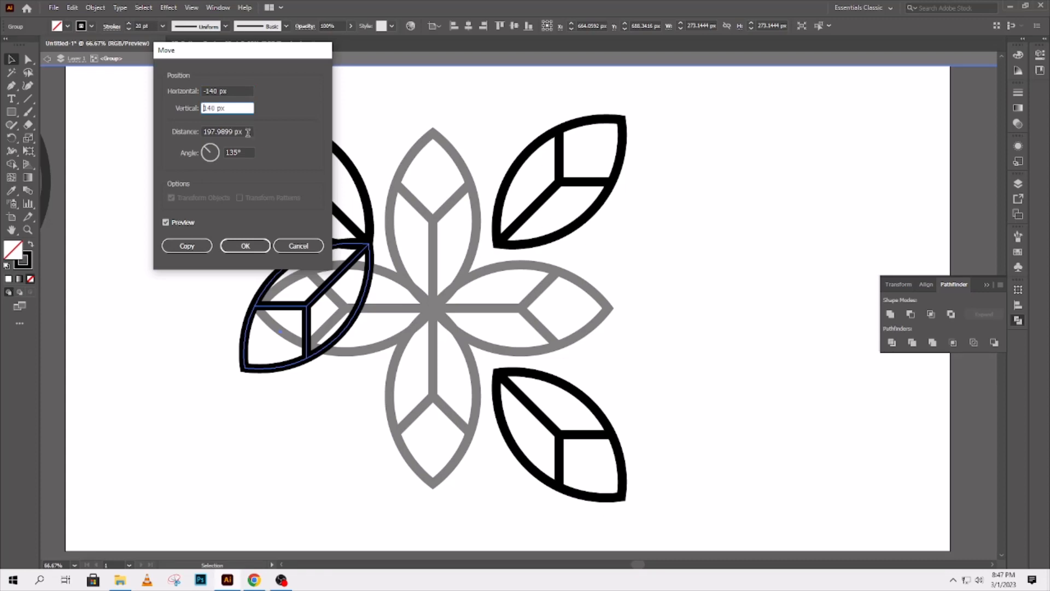
left_click(248, 133)
left_click(239, 246)
left_click(336, 298)
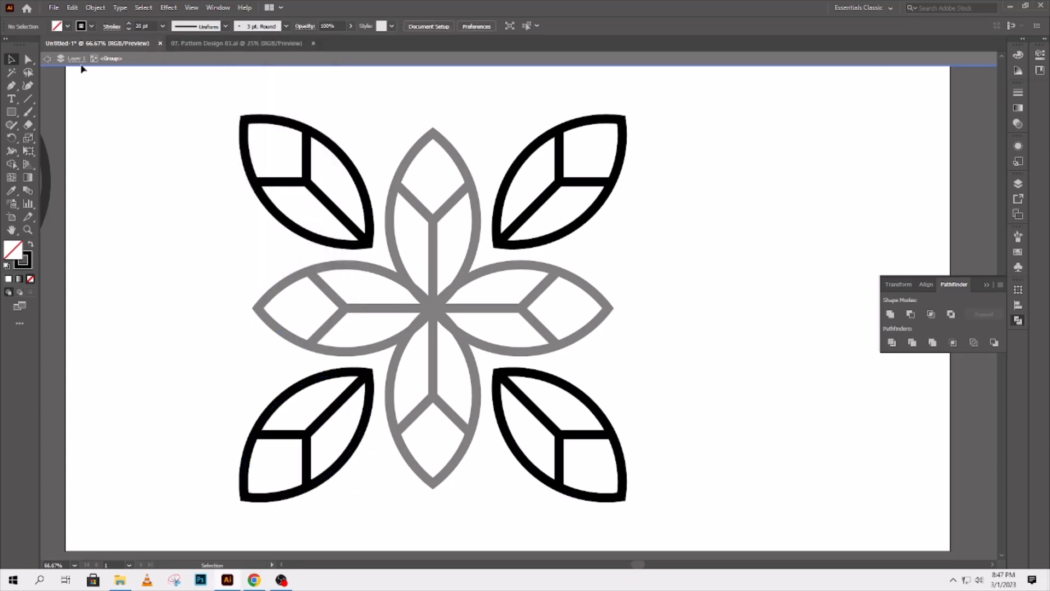
left_click(47, 58)
Reduce the whole flower's stroke to 10 pt and scale it down proportionally to about 280 px square
key("z")
left_click(460, 304, "alt")
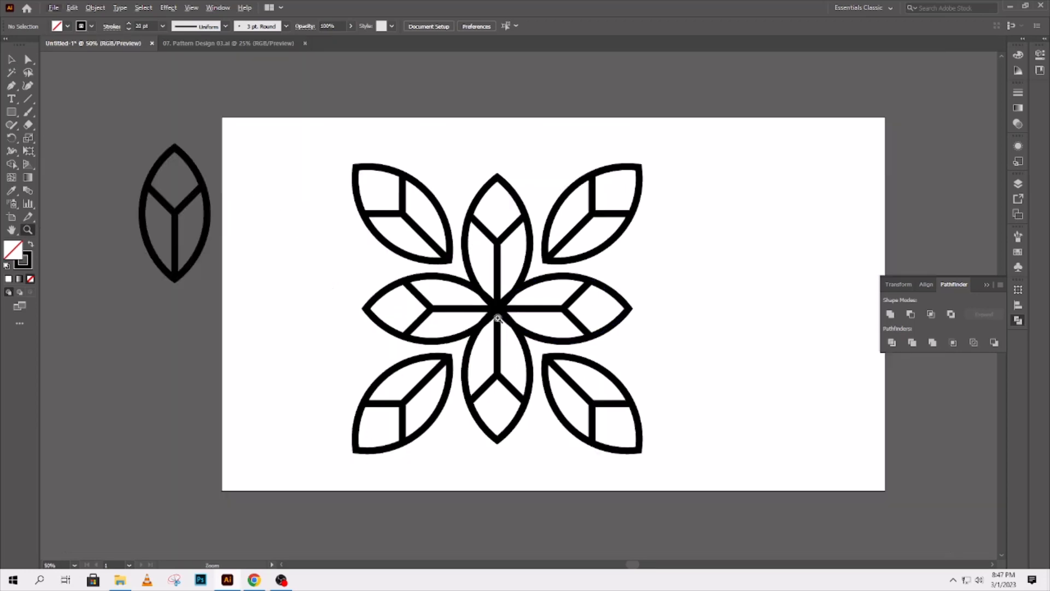
left_click_drag(524, 321, 502, 329)
left_click(15, 66)
left_click_drag(278, 142, 502, 293)
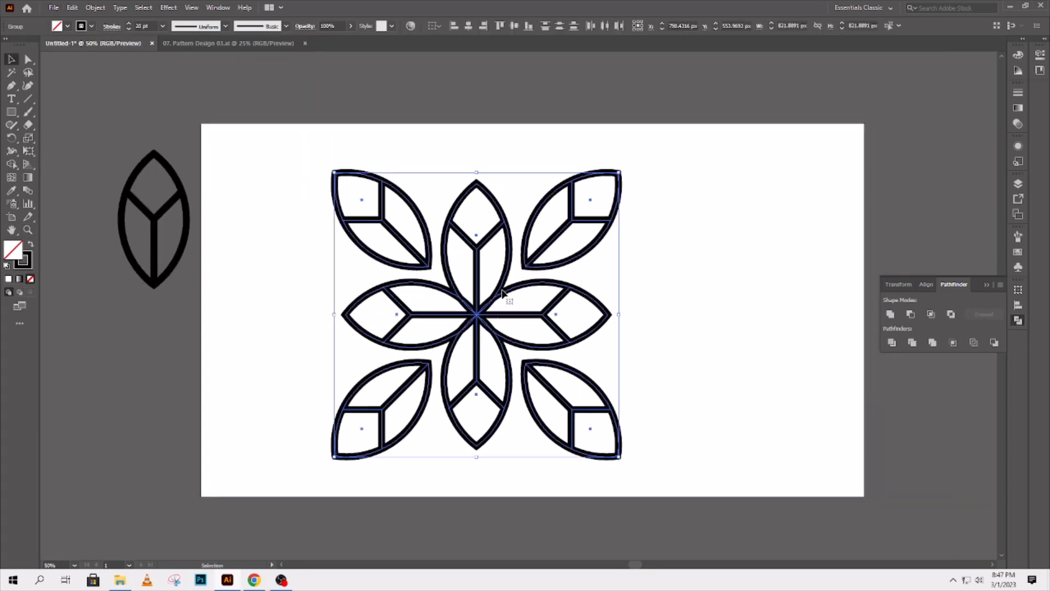
left_click(129, 29)
left_click_drag(618, 315, 528, 330)
left_click(539, 305)
Set the stroke weight of all the flower's petals to 6 pt
key("z")
left_click_drag(357, 209, 653, 423)
key("v")
left_click_drag(284, 142, 594, 433)
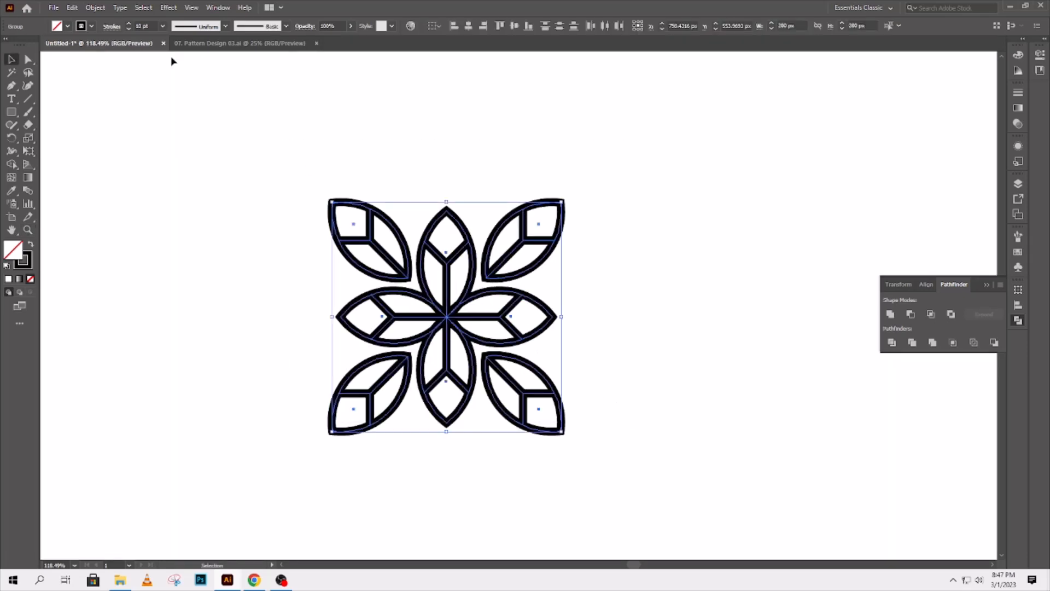
left_click(129, 29)
left_click(128, 29)
left_click(128, 28)
left_click(129, 28)
left_click(220, 267)
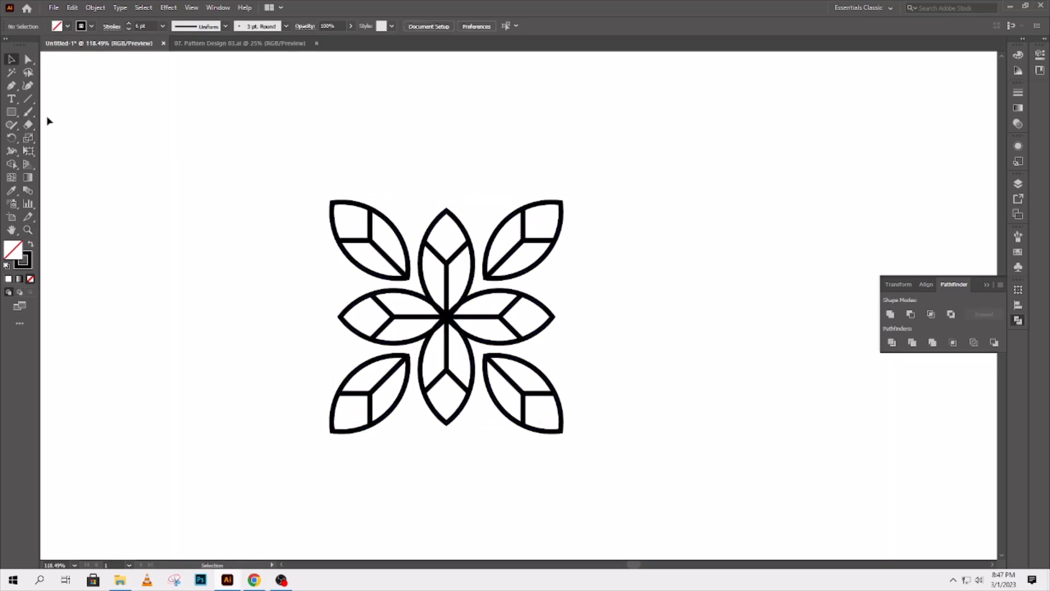
left_click(12, 86)
left_click(562, 203)
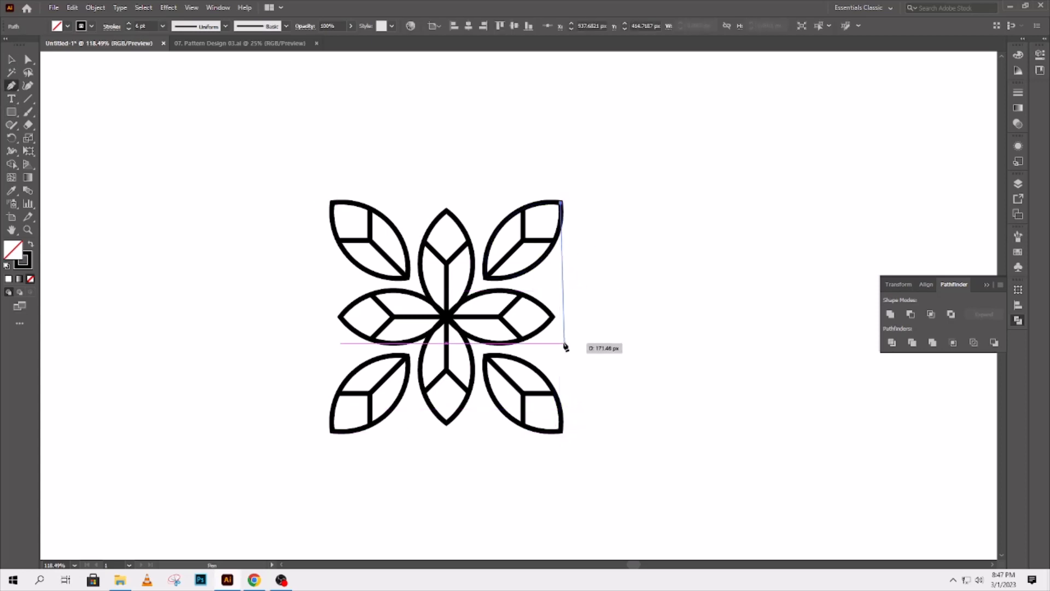
key("ctrl+z")
Draw a circle about 19 px in diameter at the right petal's tip and shift it right to sit just outside the tip
left_click_drag(13, 116, 49, 138)
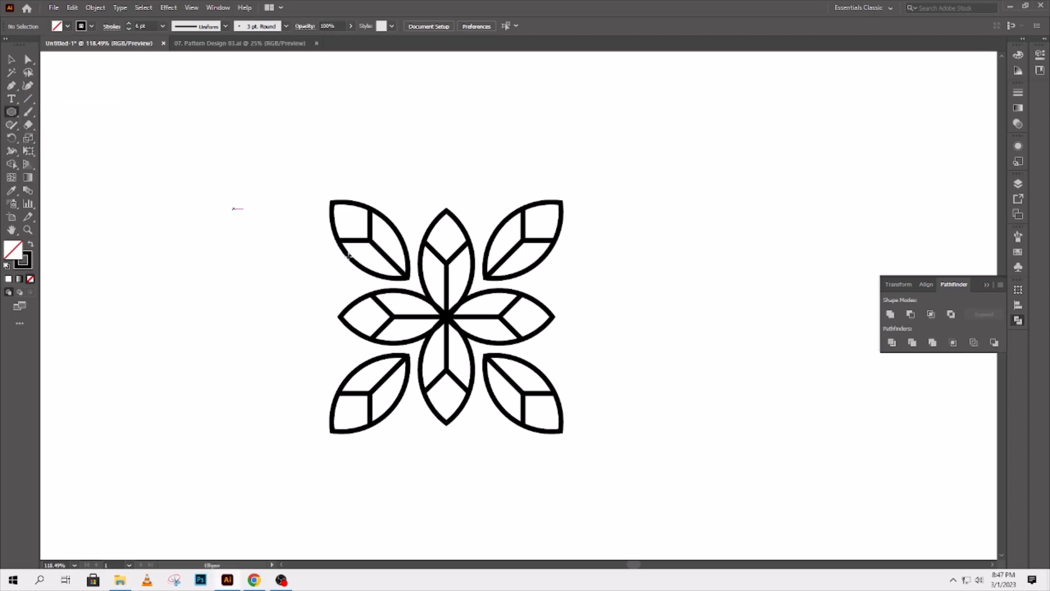
mouse_move(554, 316)
left_mouse_down()
mouse_move(562, 302)
mouse_move(545, 308)
mouse_move(598, 358)
left_mouse_up()
left_click(27, 228)
left_click_drag(438, 294, 478, 337)
left_click(11, 60)
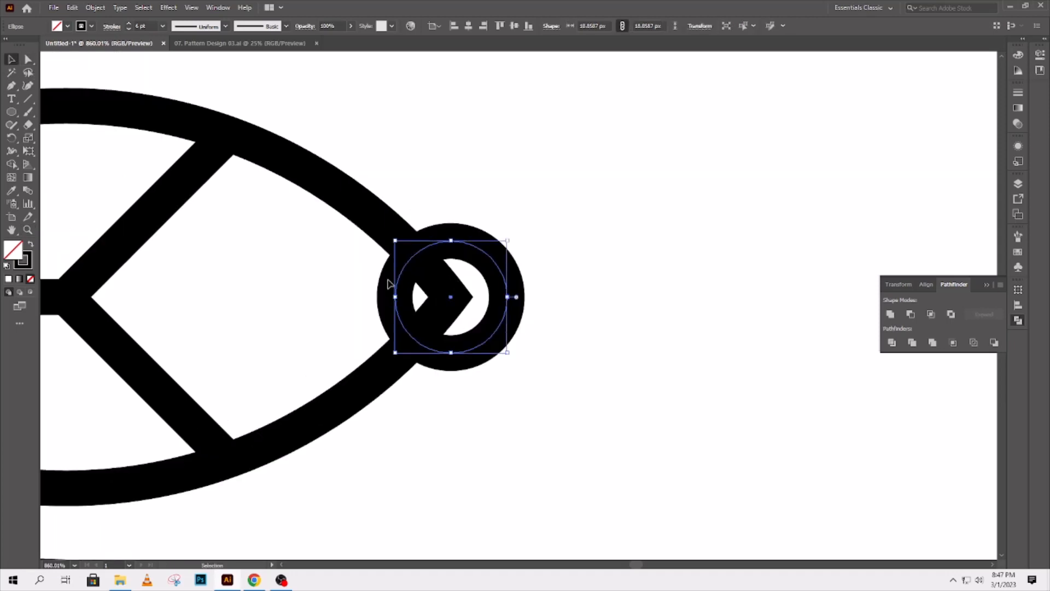
left_click_drag(401, 296, 457, 296)
key("Right")
key("Right")
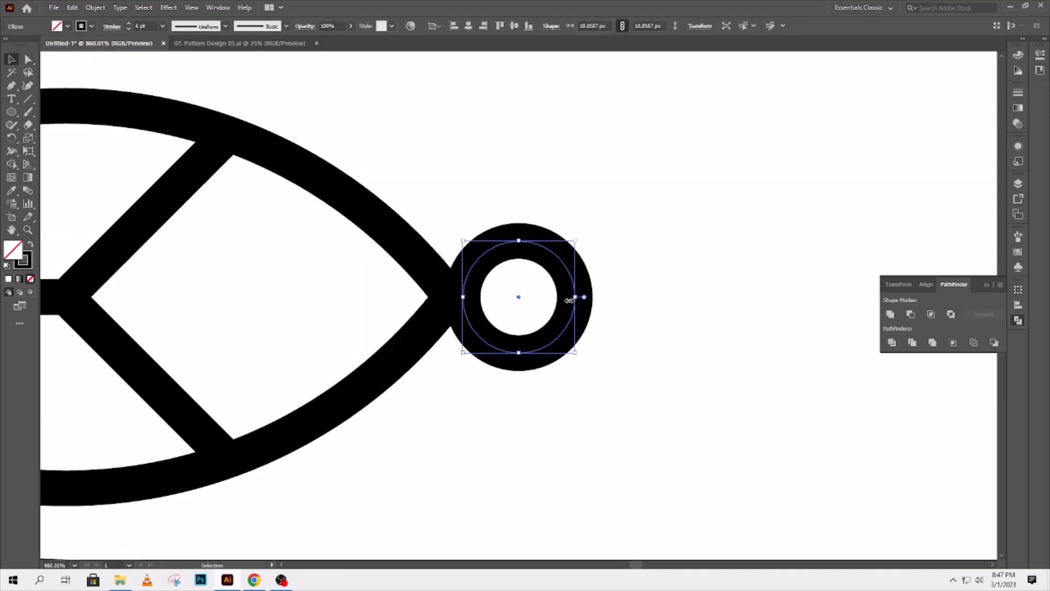
Scale the small circle down to about 16 px in diameter, keeping it touching the right petal's tip
left_click_drag(570, 300, 549, 295)
key("z")
left_click(553, 292, "alt")
left_click(553, 292, "alt")
left_click(554, 291, "alt")
left_click(553, 292, "alt")
left_click(553, 292, "alt")
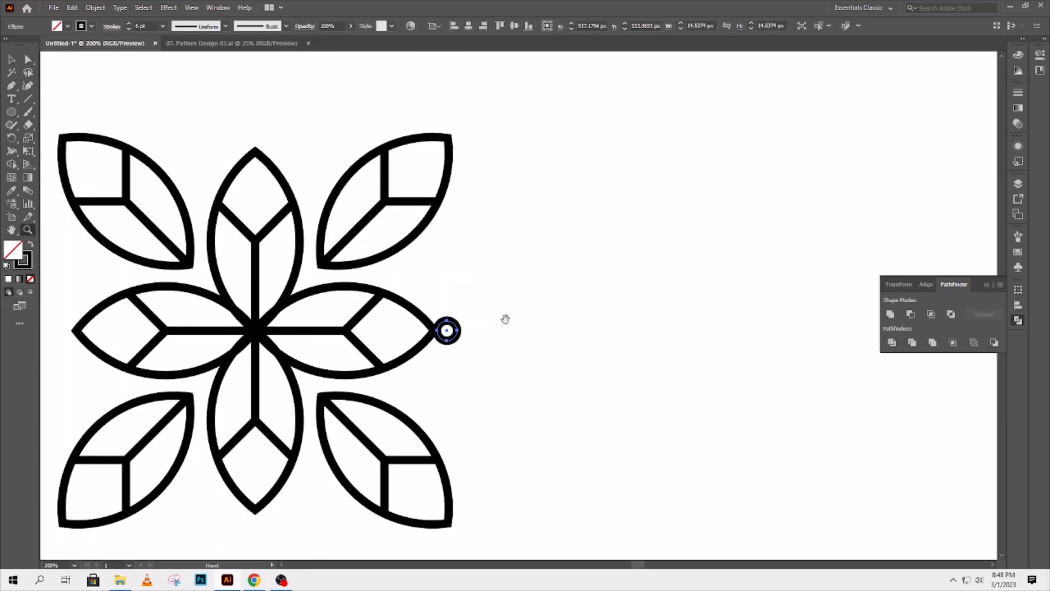
key("v")
left_click_drag(458, 330, 448, 154)
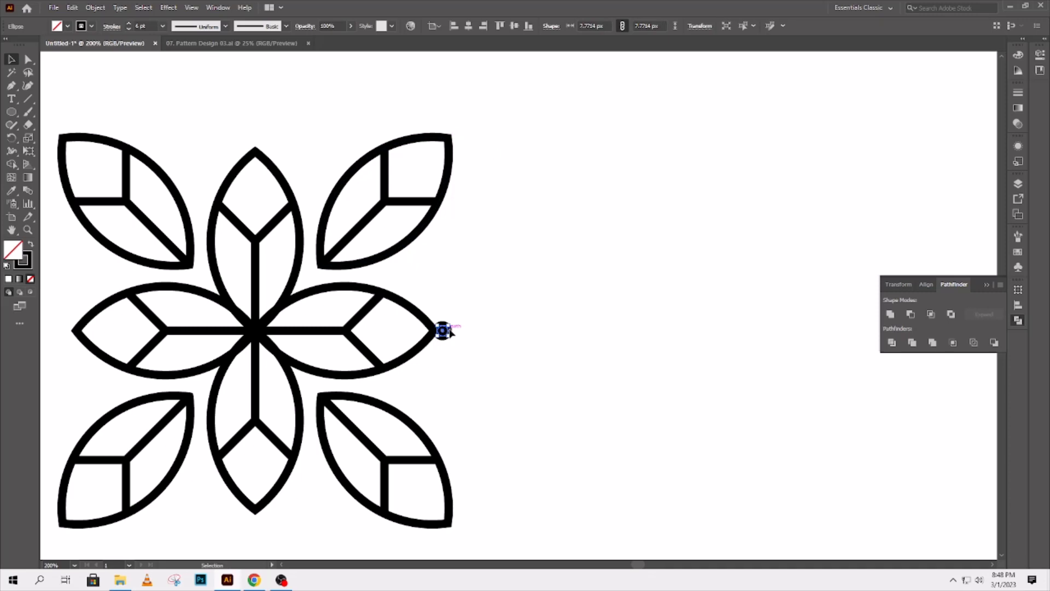
mouse_move(446, 331)
left_mouse_down()
mouse_move(457, 346)
mouse_move(456, 331)
left_mouse_up()
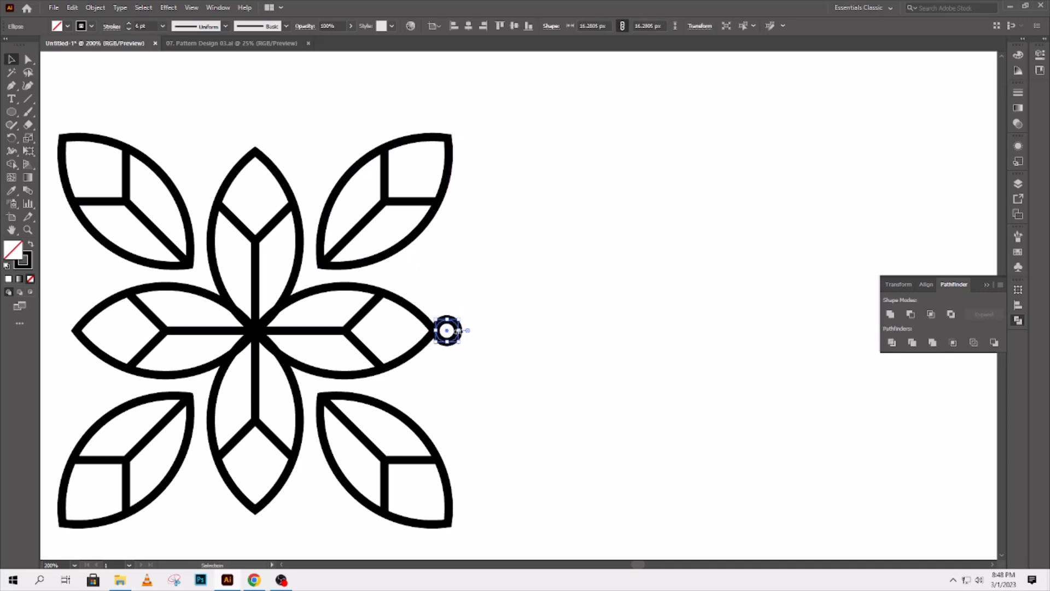
left_click(491, 355)
Create a triangle near the right petal's tip using the Polygon tool with a 50 px radius and 3 sides
key("p")
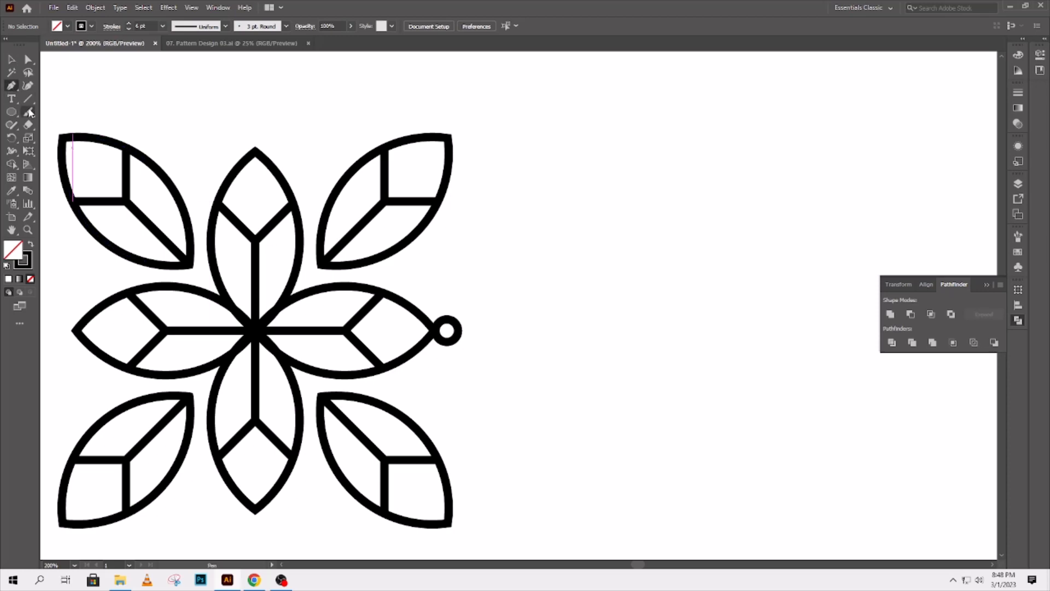
left_click(29, 112)
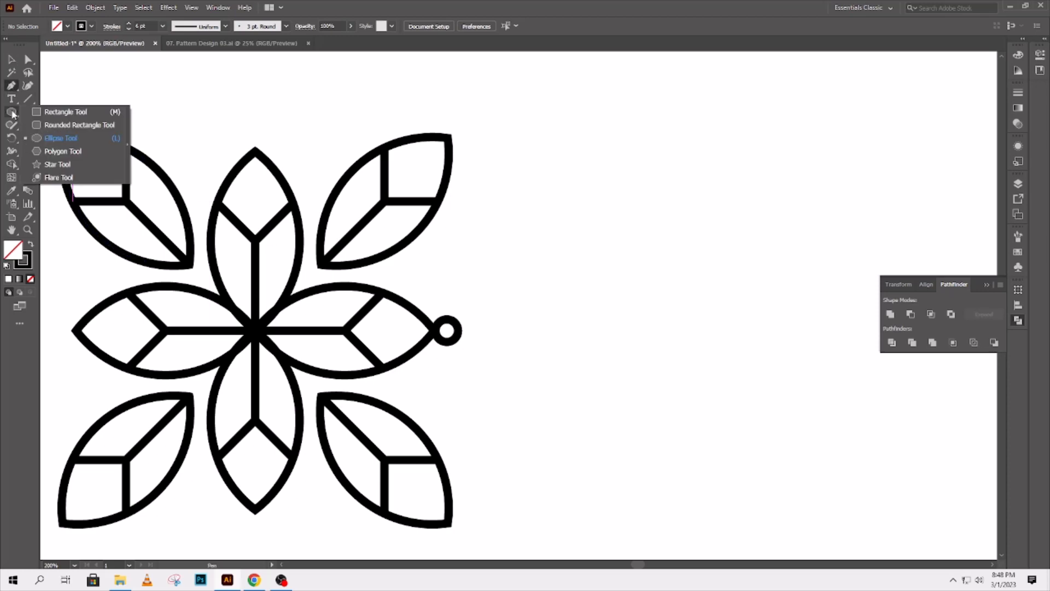
left_click(63, 151)
left_click(422, 293)
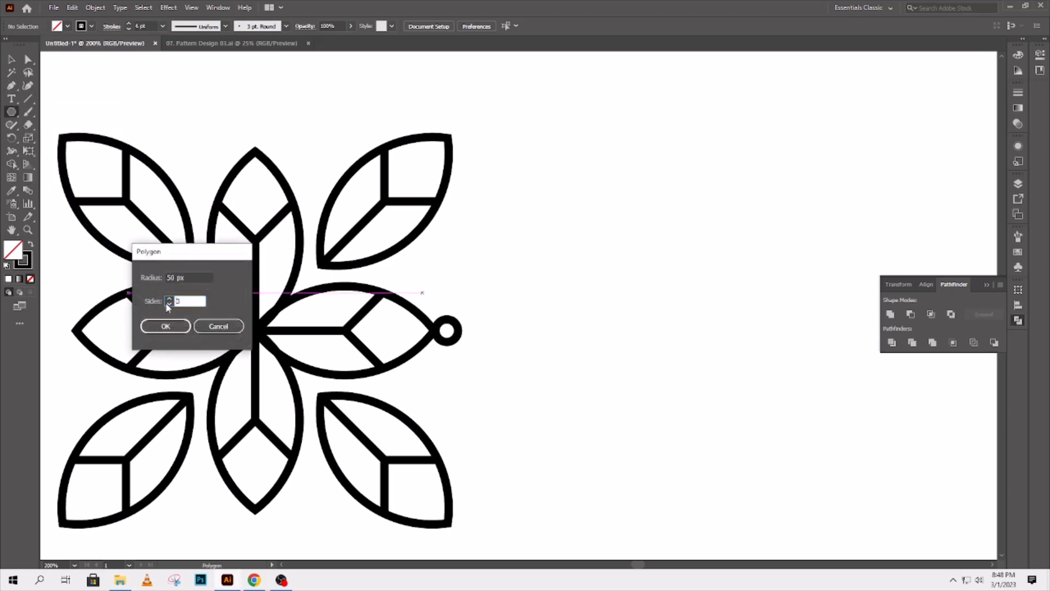
left_click(165, 326)
Rotate the triangle so its apex points at the flower's center, with its base through the small circle, and center both vertically
key("v")
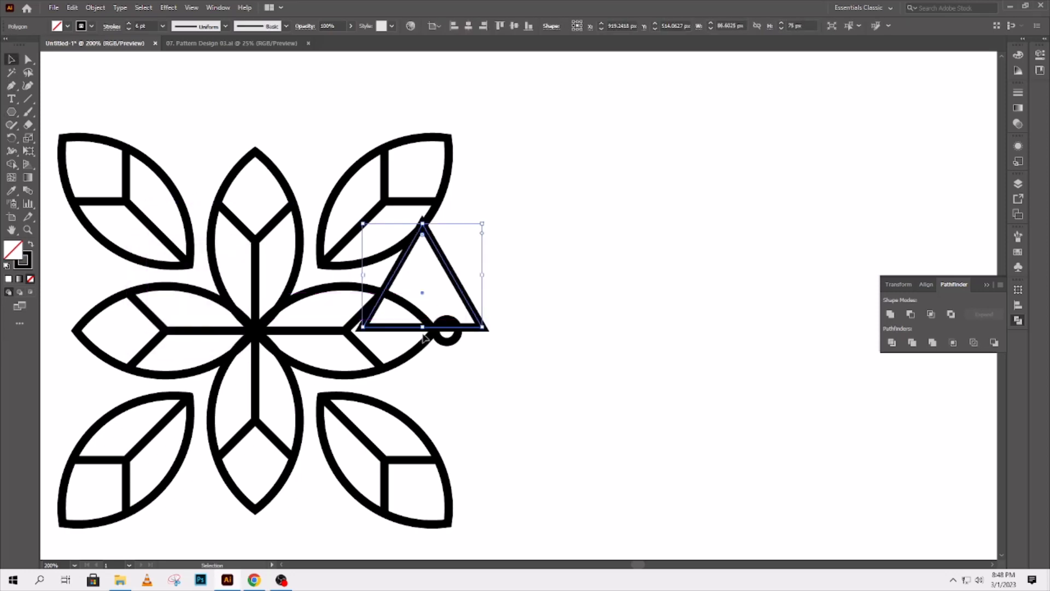
left_click_drag(424, 329, 445, 331)
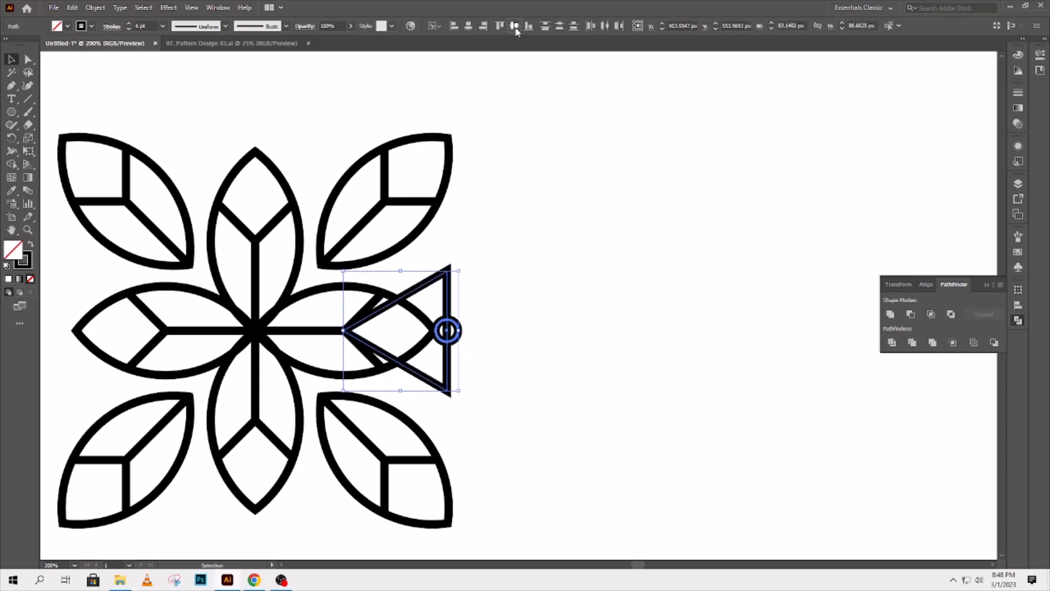
left_click(495, 298)
Stretch the triangle vertically and scale it to about 80 px wide by 126 px high, keeping its base on the circle
left_click(348, 323)
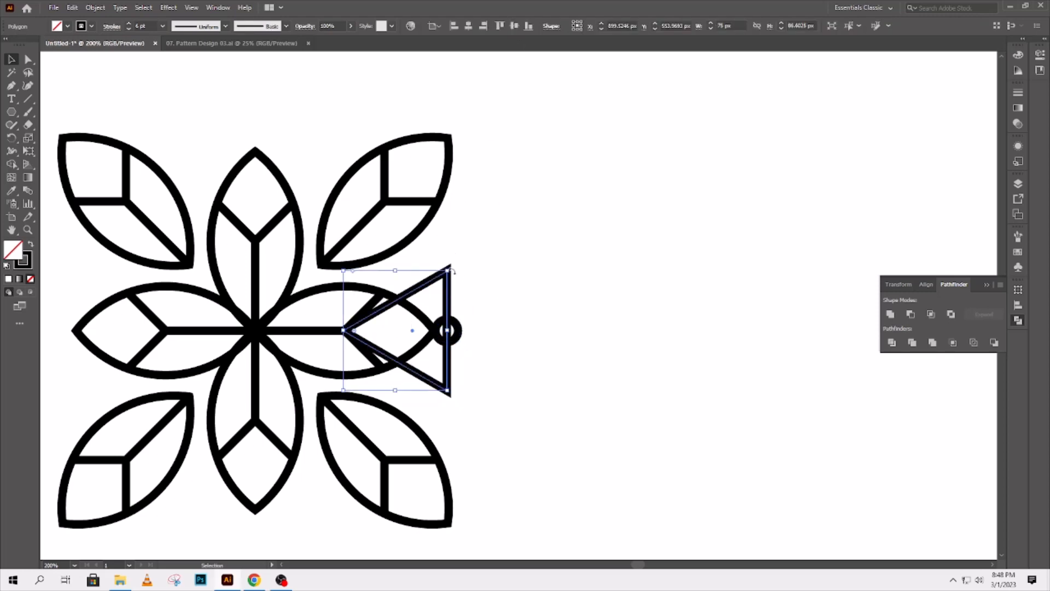
left_click_drag(451, 271, 447, 221)
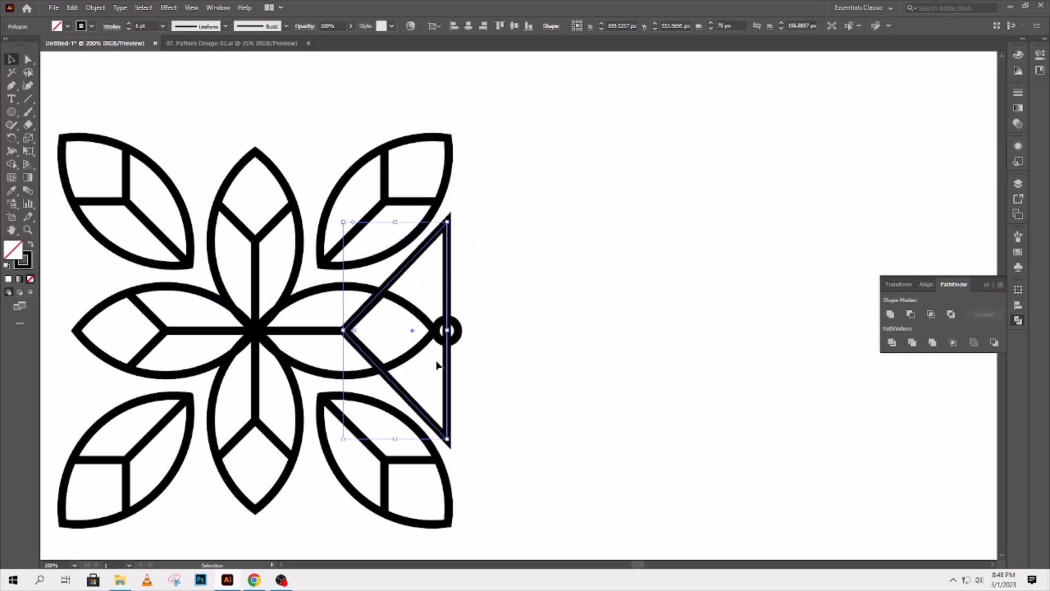
left_click_drag(344, 330, 364, 331)
left_click(506, 351)
Add an anchor point to each slanted side of the triangle, at matching positions above and below the right petal
key("a")
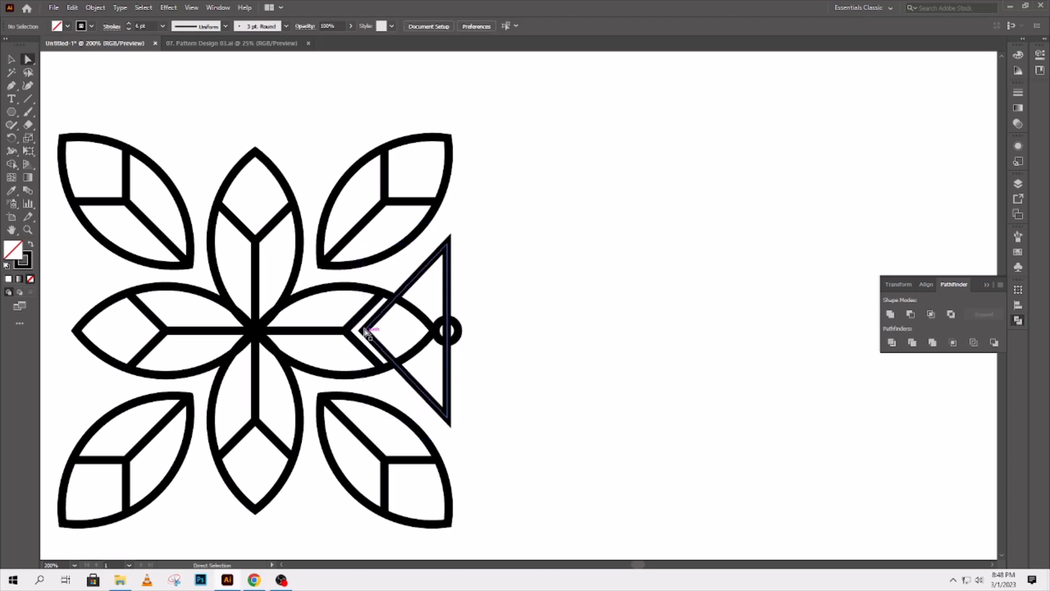
left_click(11, 112)
left_click(11, 87)
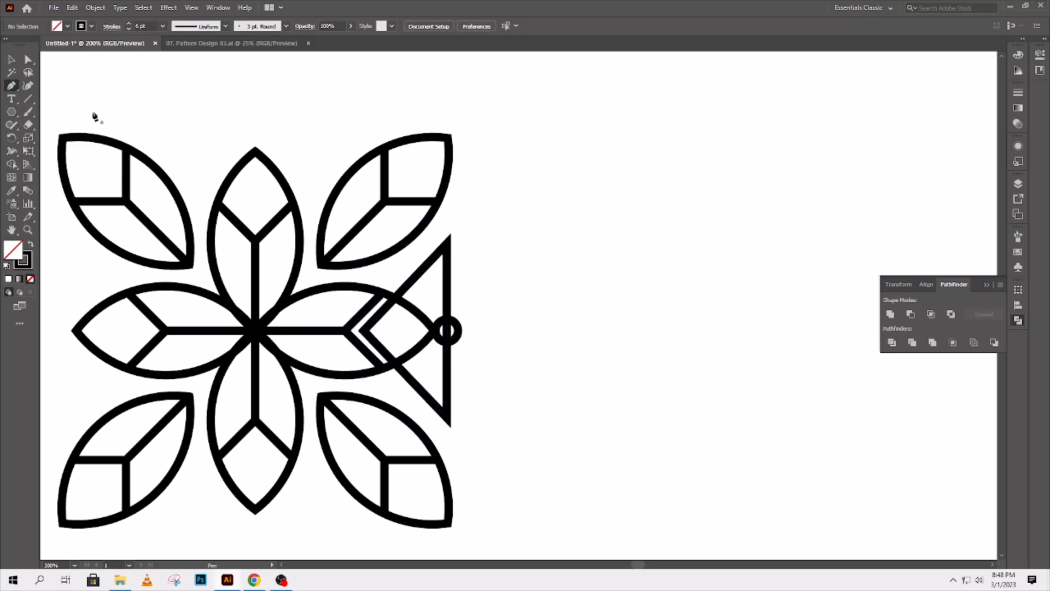
left_click(414, 278, "ctrl")
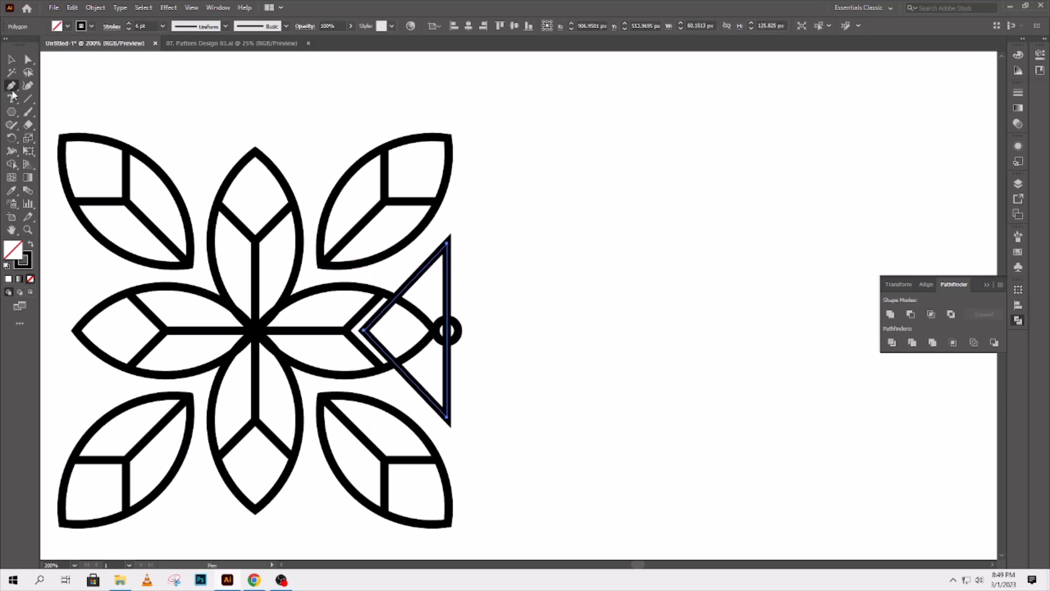
left_click(410, 280)
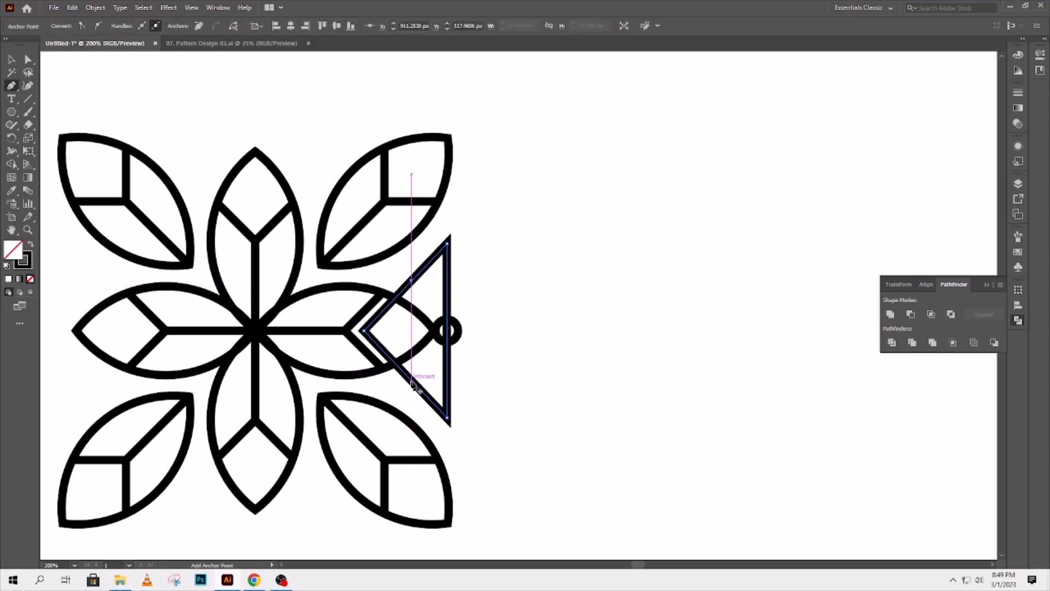
left_click(411, 381)
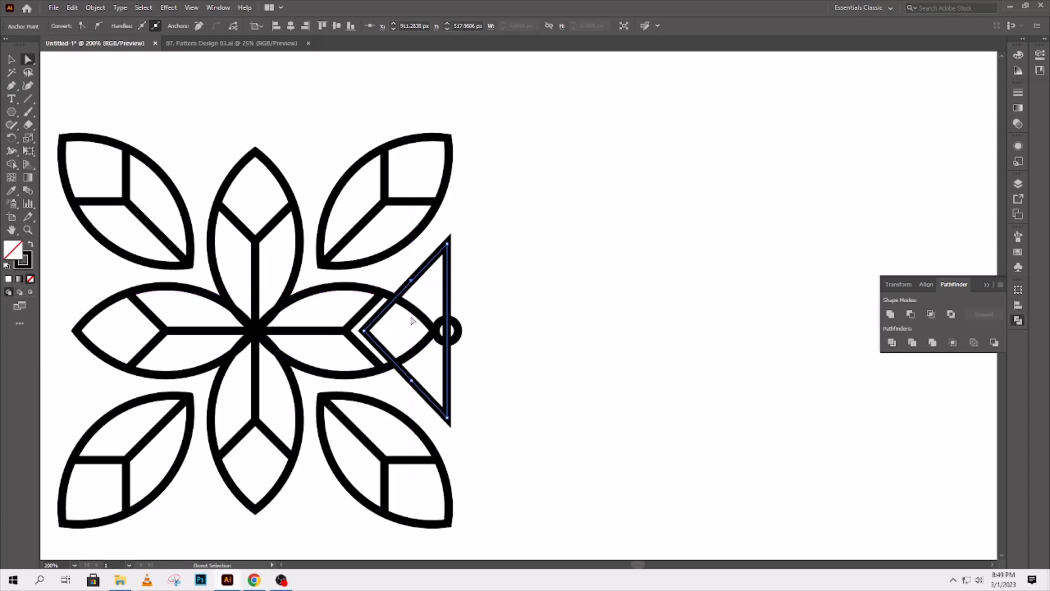
Delete the triangle's apex between the two added anchor points, leaving an open bracket shape
left_click(28, 62)
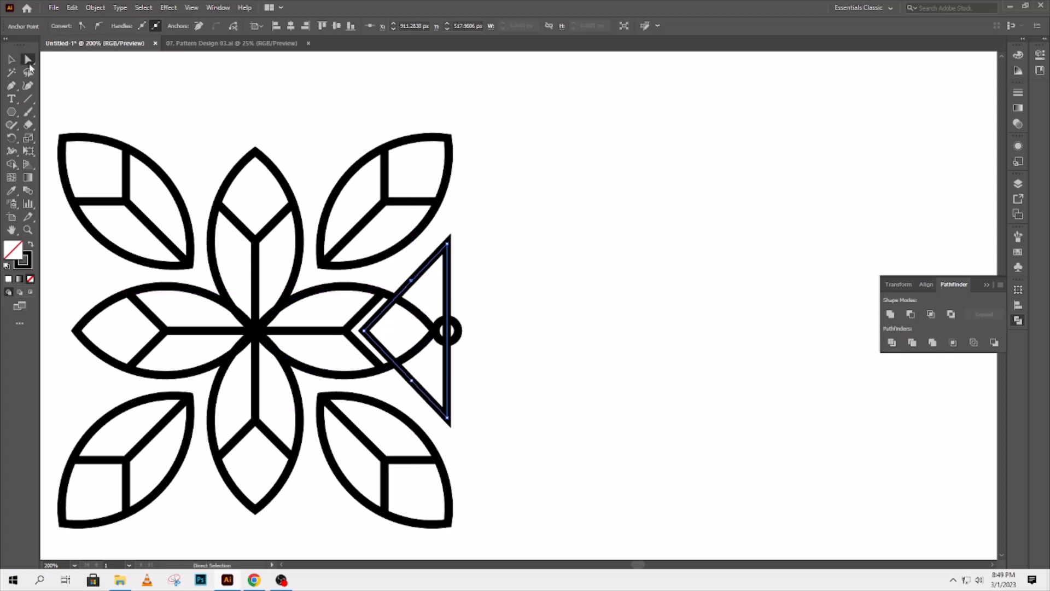
left_click(412, 380, "shift")
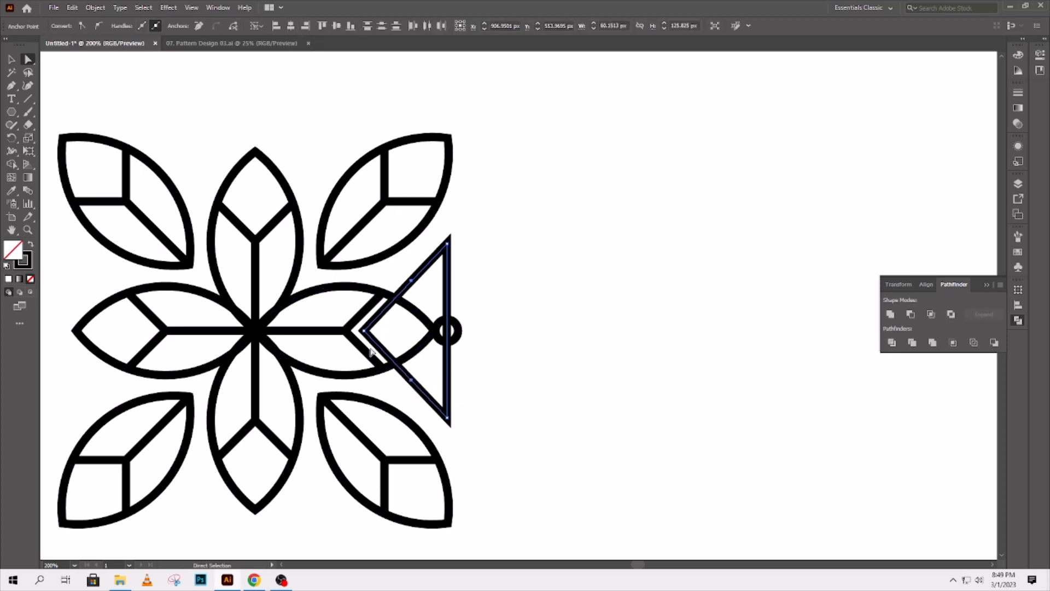
key("Delete")
key("v")
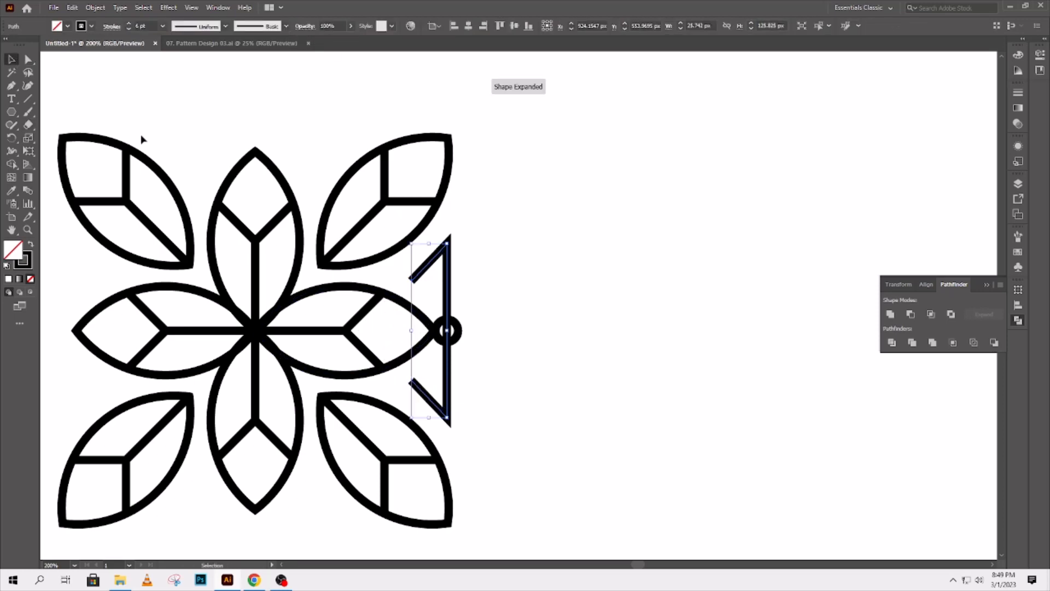
left_click(458, 329)
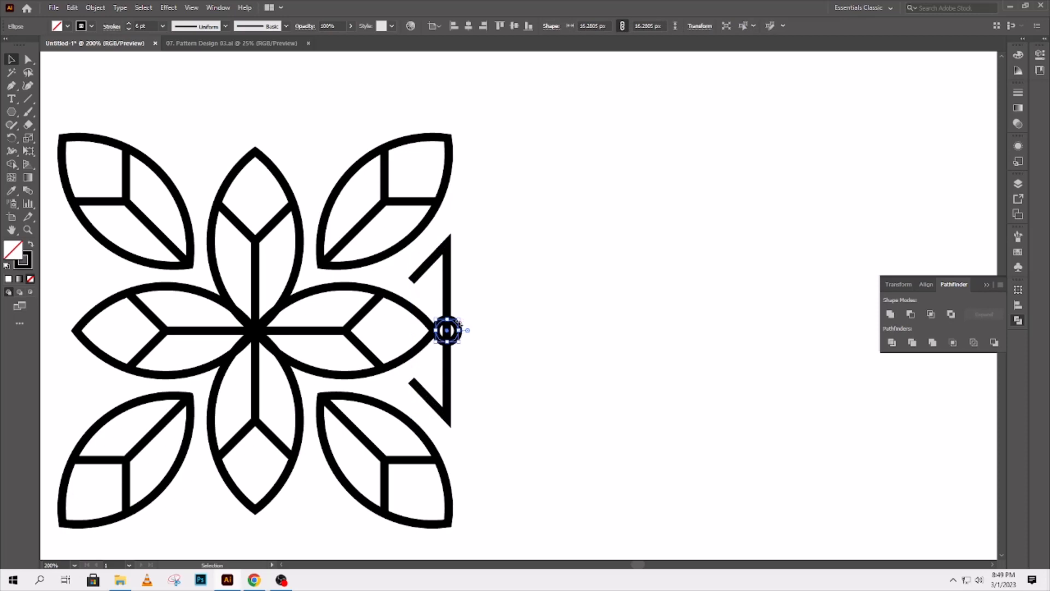
left_click(457, 345)
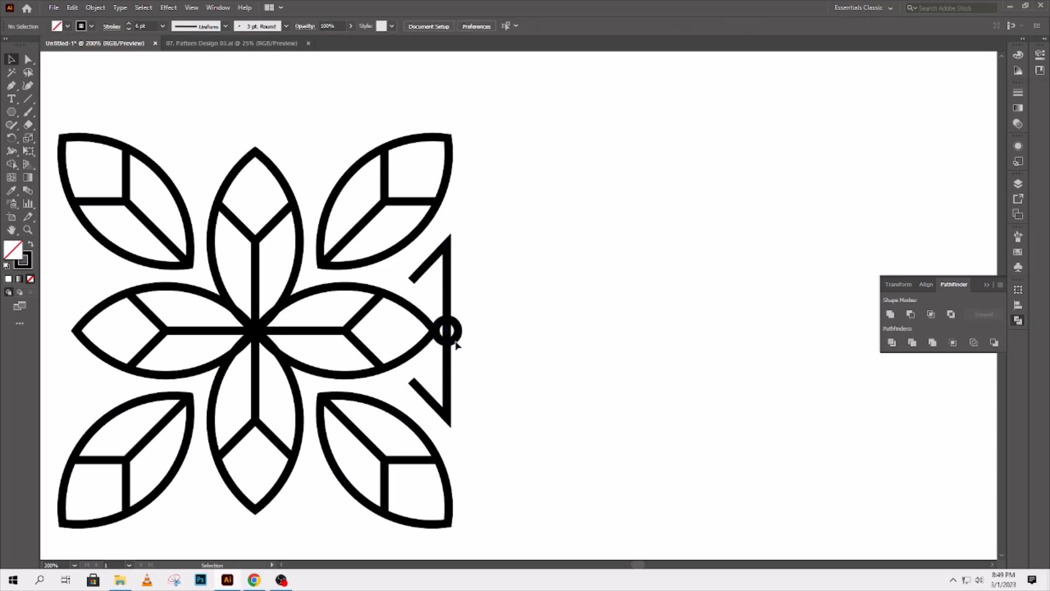
Cut the open bracket's vertical side with Scissors at the center of the small circle at the right petal's tip
left_click_drag(366, 224, 550, 439)
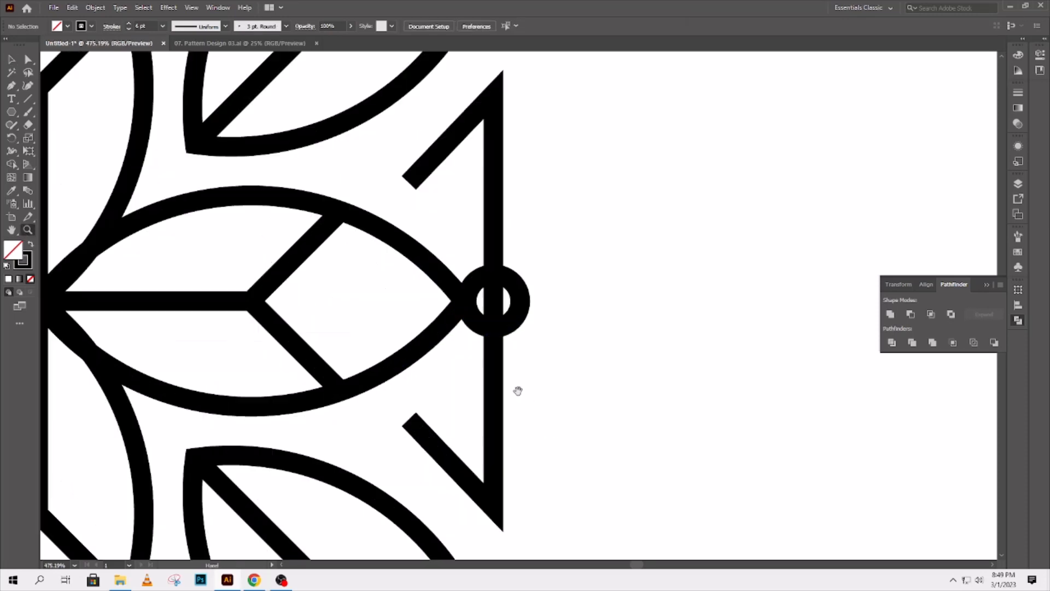
left_click_drag(518, 388, 518, 402)
left_click(27, 59)
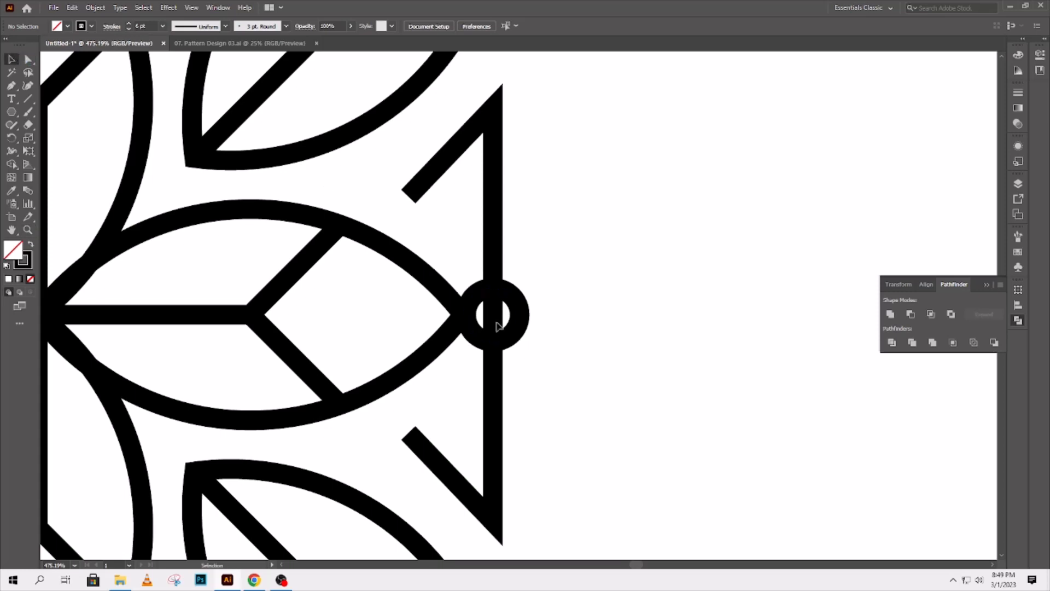
left_click(495, 321)
left_click_drag(29, 127, 60, 136)
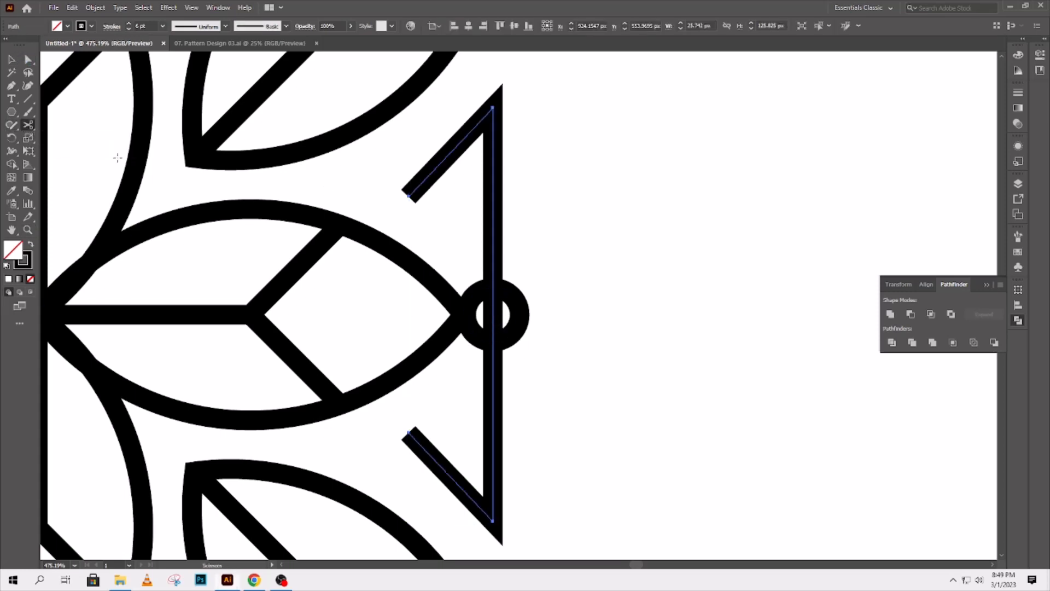
left_click(493, 315)
Pull the cut ends of the bracket's vertical side back to the circle's edge, clearing the line from inside it
key("a")
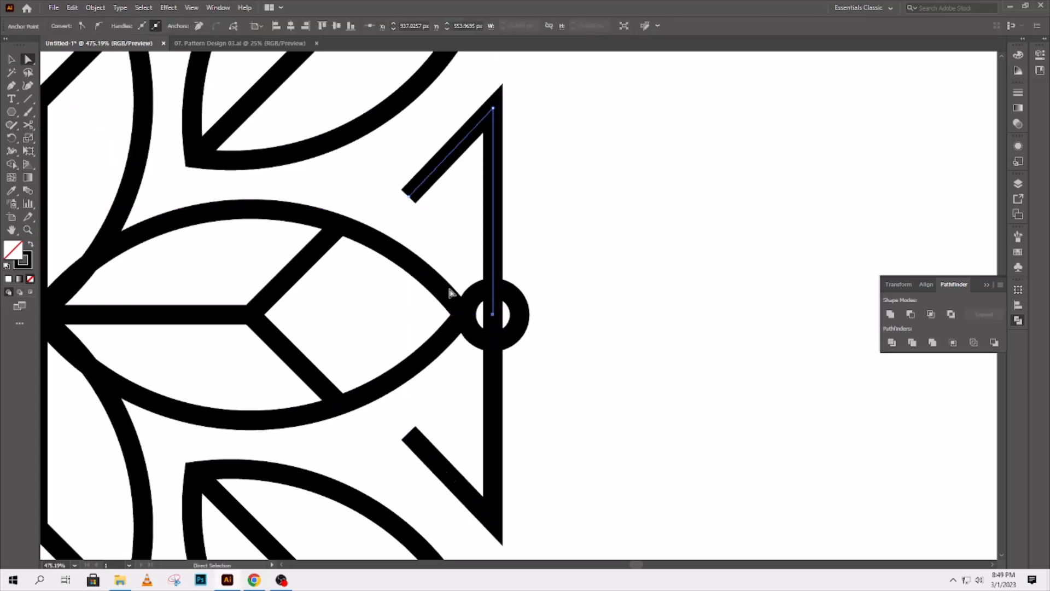
left_click_drag(492, 315, 493, 342)
left_click(544, 362)
key("v")
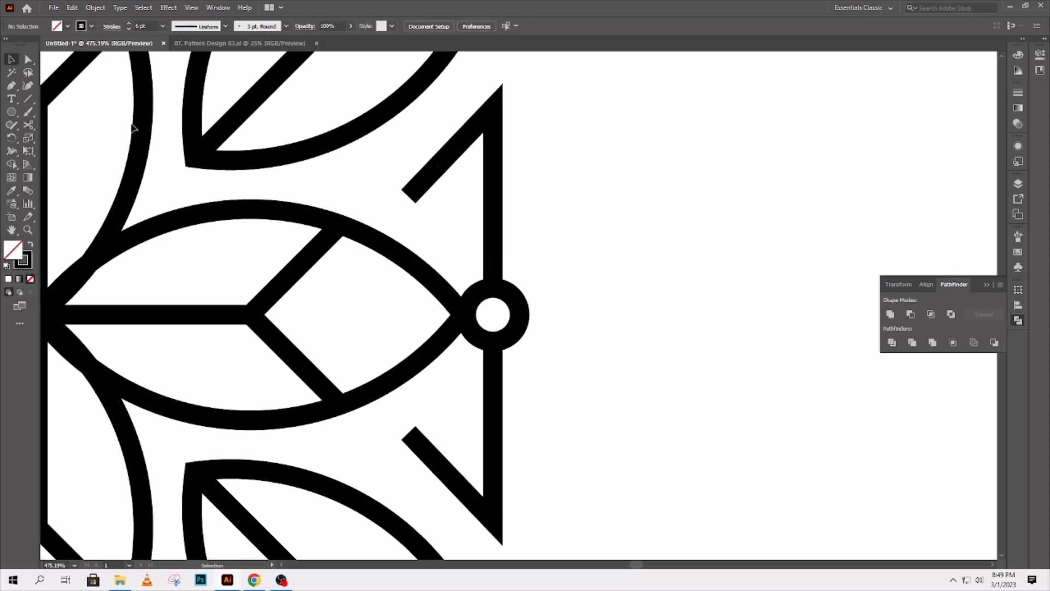
Copy the small circle onto the bracket's lower and upper open ends, keeping both copies vertically in line
left_click(514, 340)
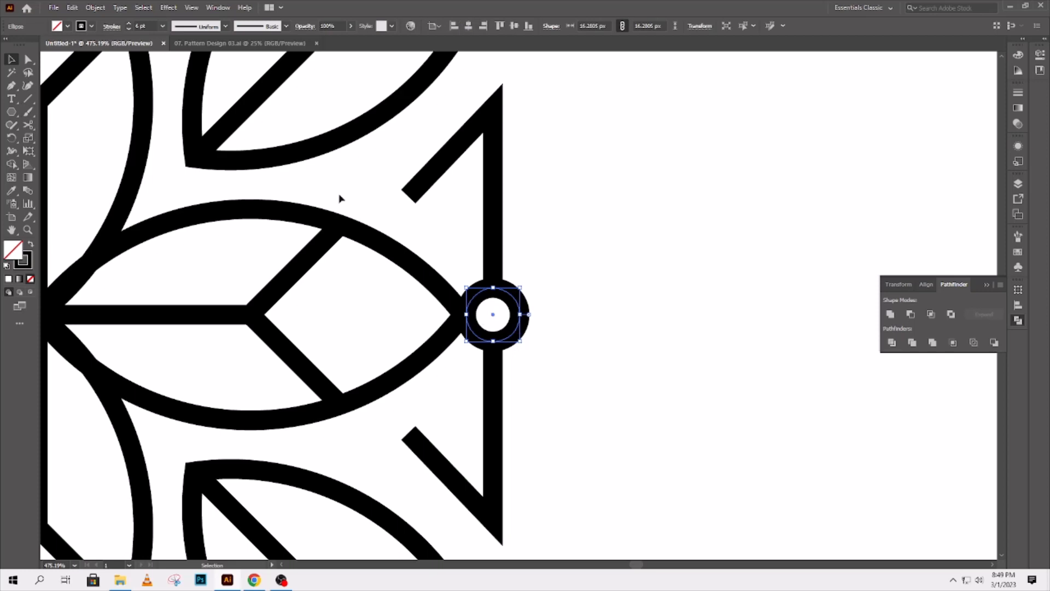
left_click_drag(512, 338, 435, 458)
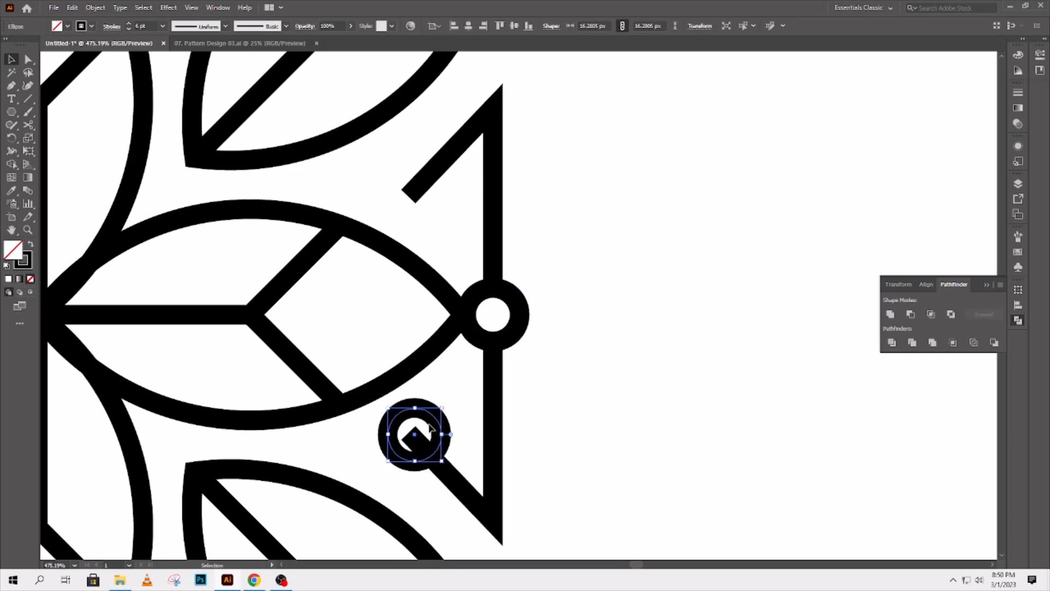
right_click(433, 334)
left_click(605, 217)
left_click(605, 218)
right_click(605, 217)
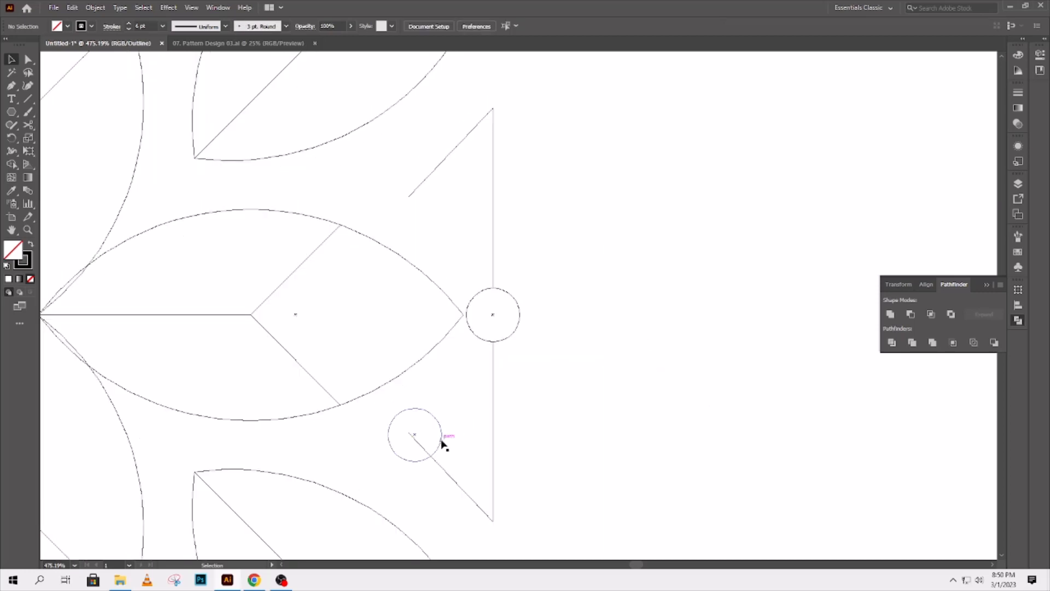
left_click_drag(438, 446, 445, 198)
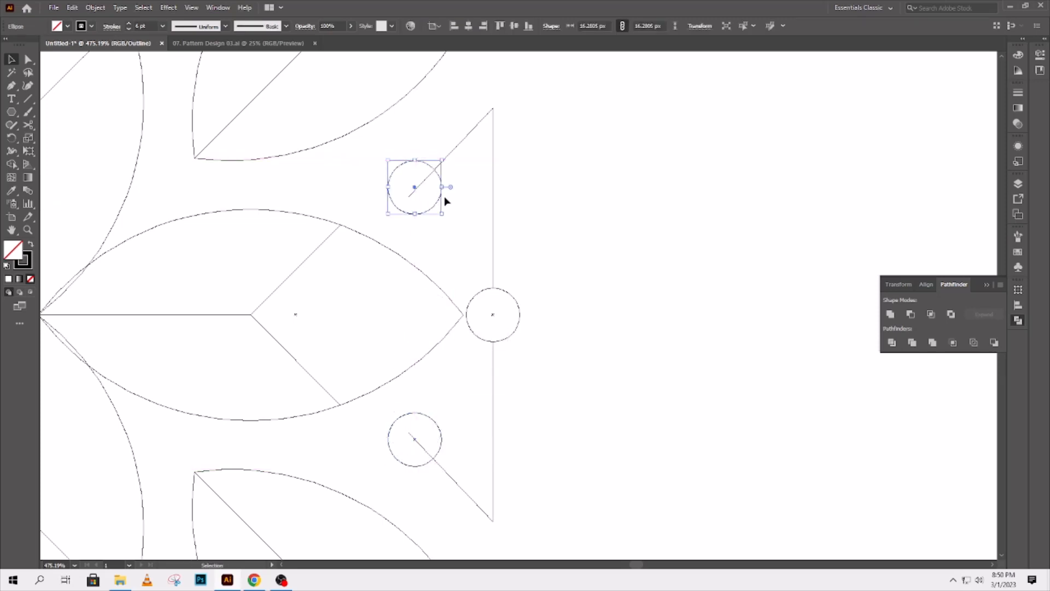
key("Down")
left_click(508, 276)
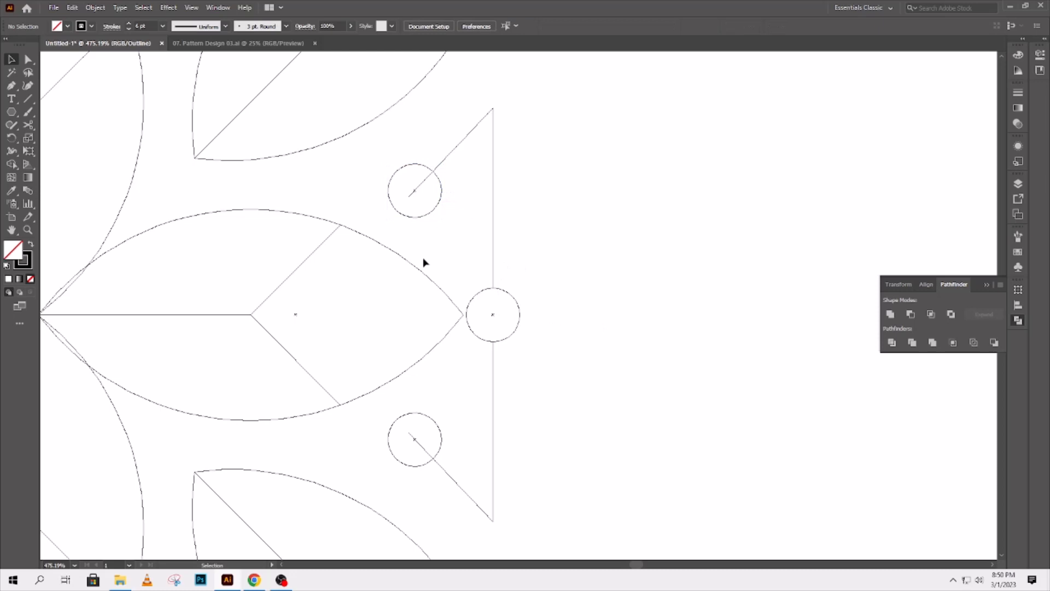
Shorten the bracket's two slanted arms so that each ends on the edge of its circle
left_click(30, 64)
left_click_drag(415, 194, 435, 173)
left_click_drag(409, 434, 433, 463)
key("v")
left_click(538, 265)
Group both bracket halves with the three small circles as one ornament
right_click(535, 194)
left_click(418, 157)
left_click_drag(413, 187, 509, 207)
left_click_drag(529, 529, 422, 436)
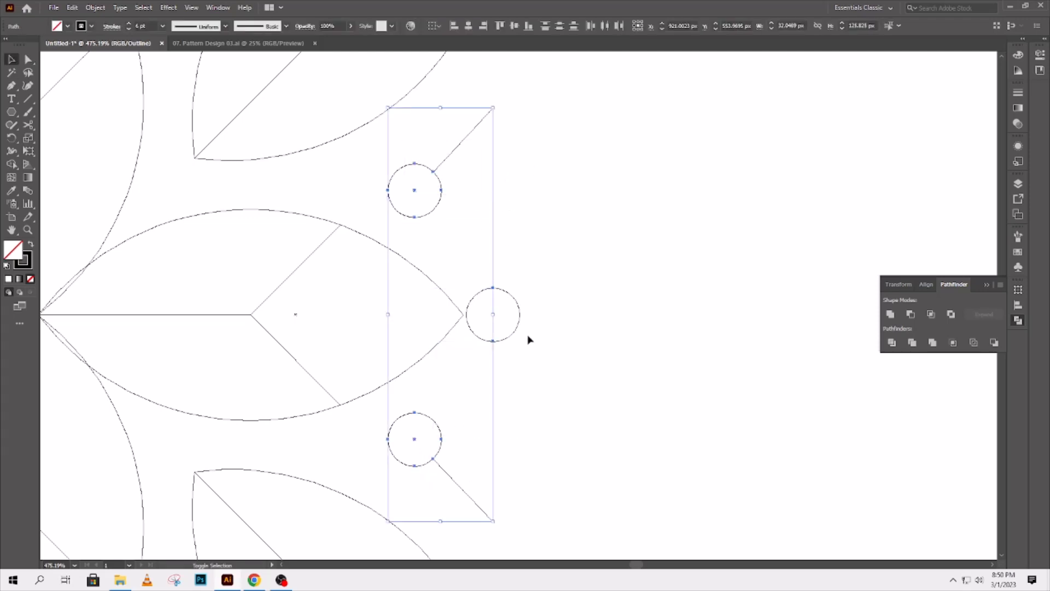
left_click_drag(509, 325, 516, 287)
right_click(515, 286)
left_click(535, 352)
right_click(539, 263)
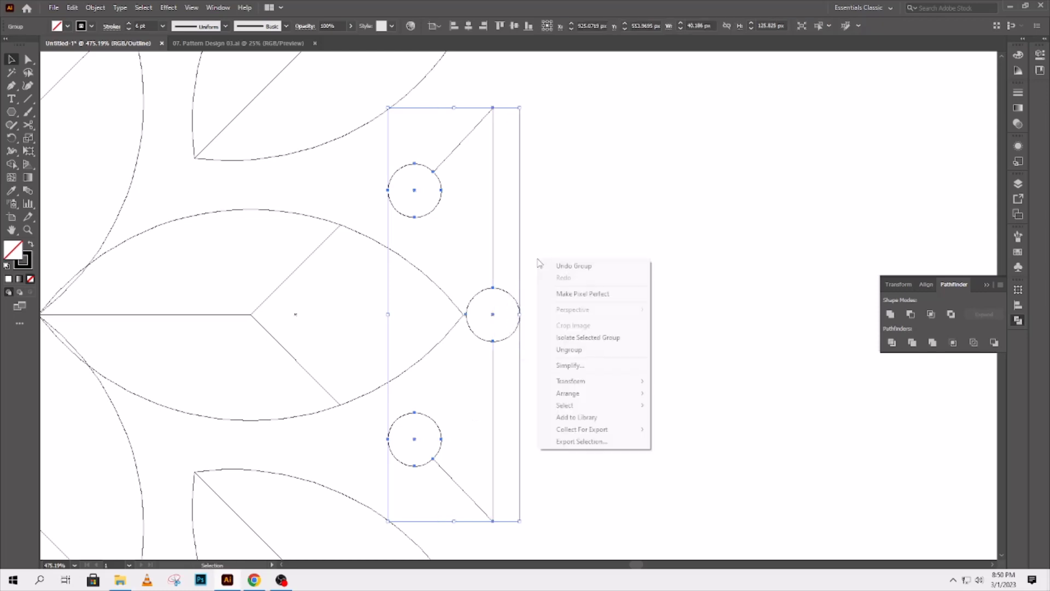
left_click(627, 215)
right_click(625, 215)
left_click(683, 359)
Make a copy of the bracket ornament rotated 90° about the flower's center, placing it at the upper petal
key("z")
left_click(515, 319, "alt")
left_click(522, 312, "alt")
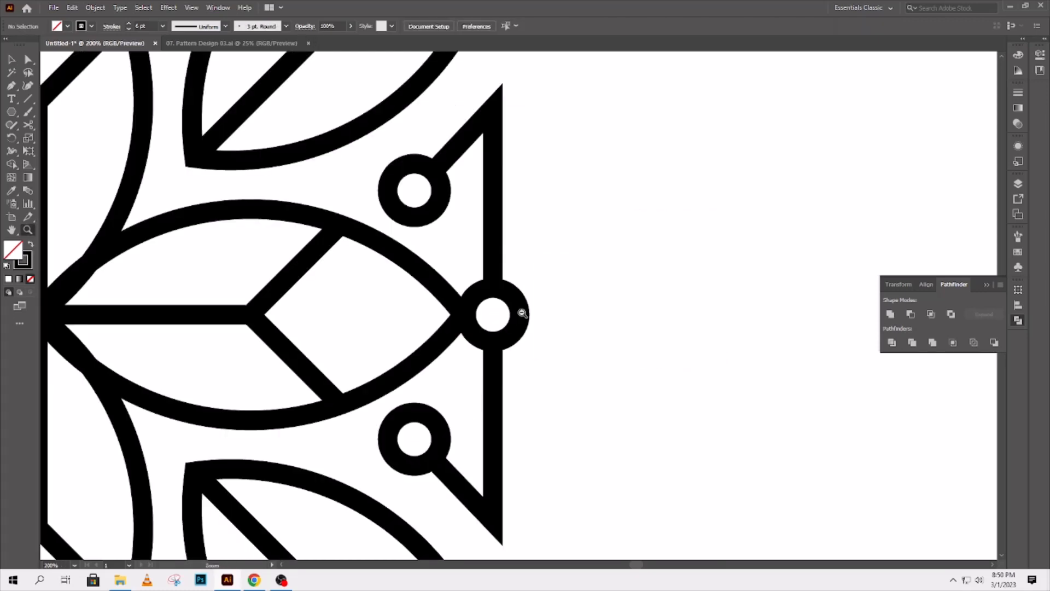
left_click(522, 312, "alt")
left_click(522, 313, "alt")
left_click(11, 59)
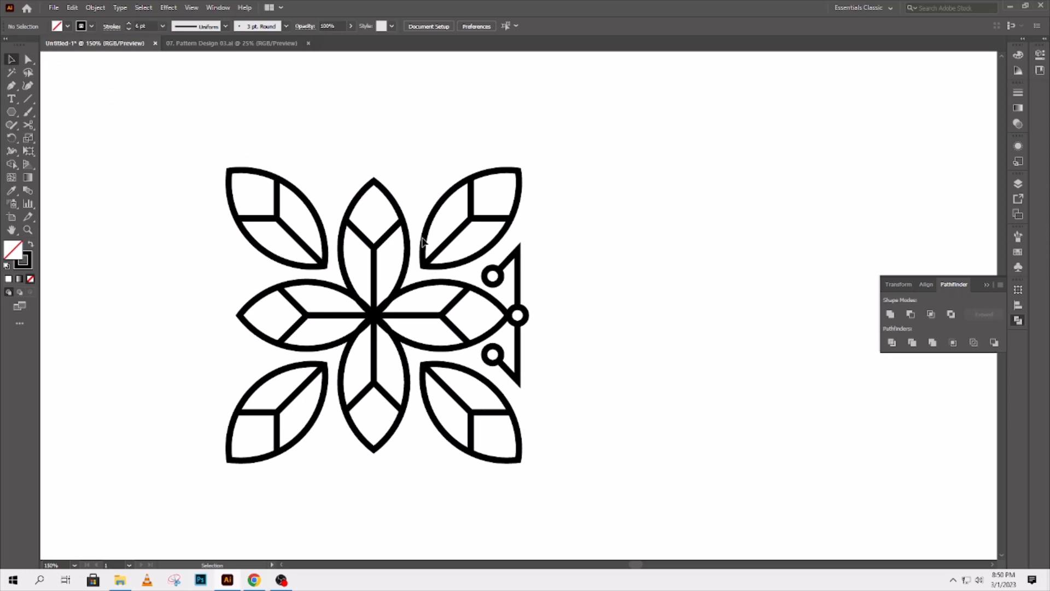
left_click(518, 295)
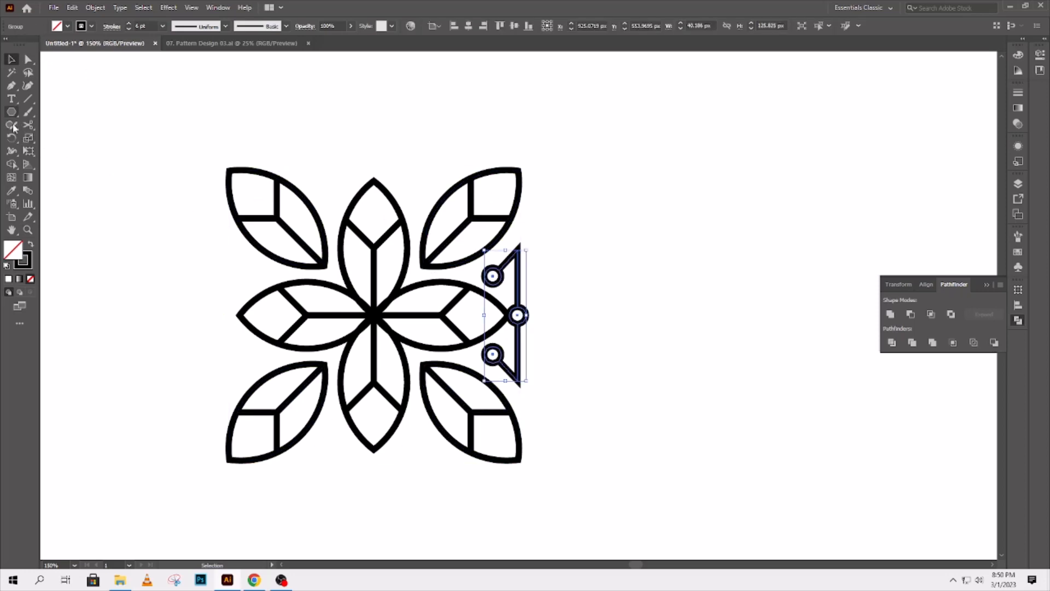
left_click(12, 138)
left_click(374, 315, "alt")
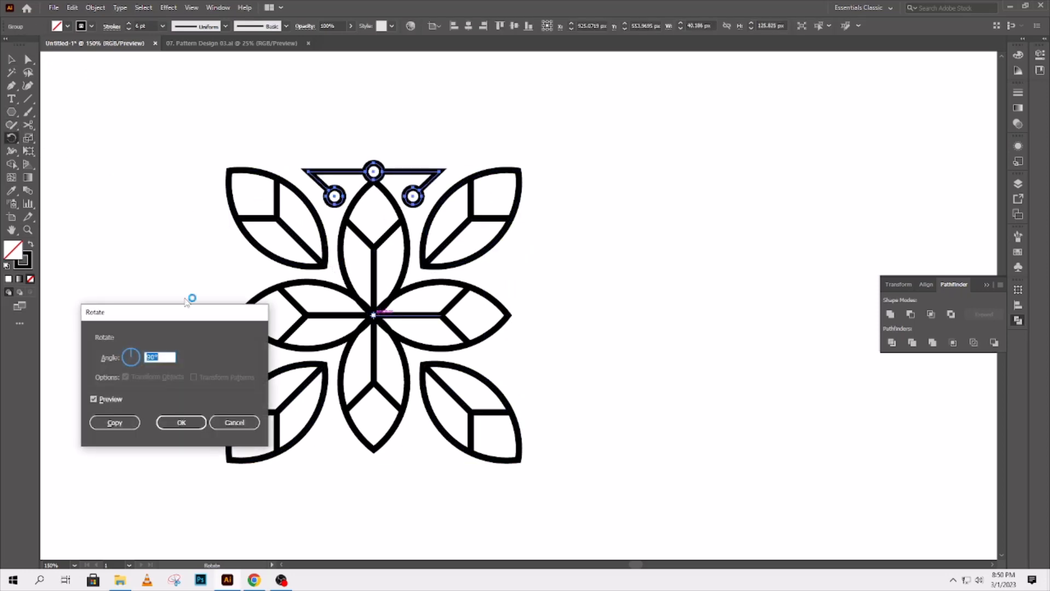
left_click(116, 420)
Repeat the rotated copy twice to place the ornament at the two remaining petal tips as well
key("ctrl+d")
key("ctrl+d")
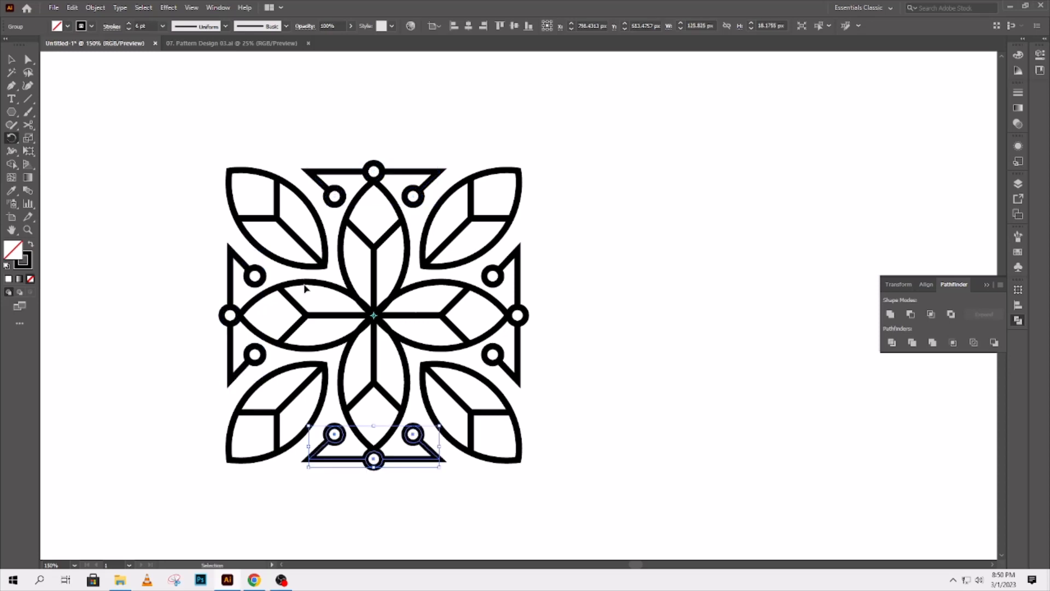
left_click(11, 59)
left_click(127, 141)
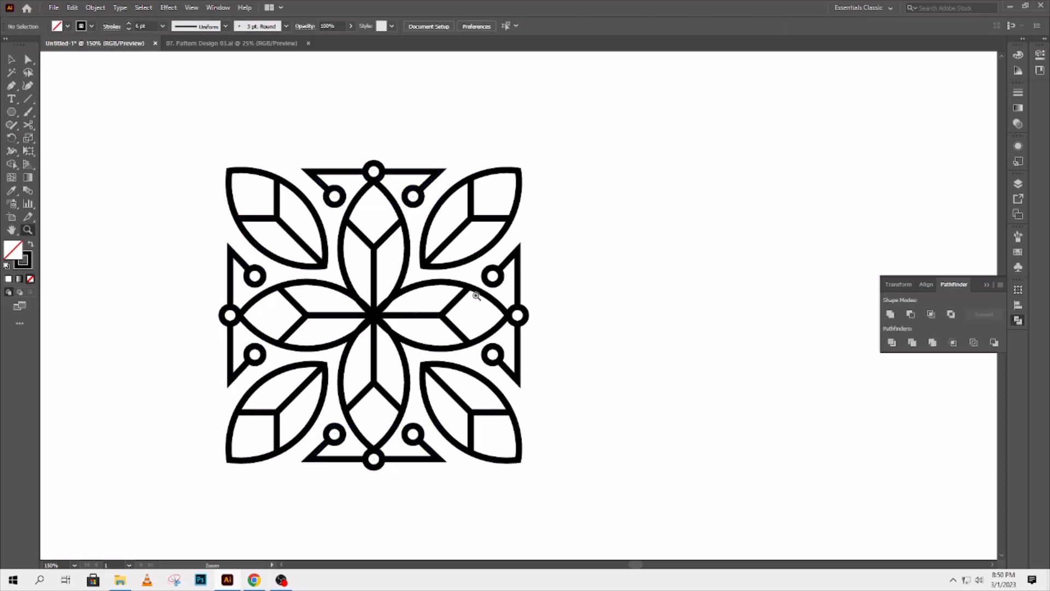
Group all petals, diagonal leaves and ornaments of the motif together
scroll(421, 295, "down", 2)
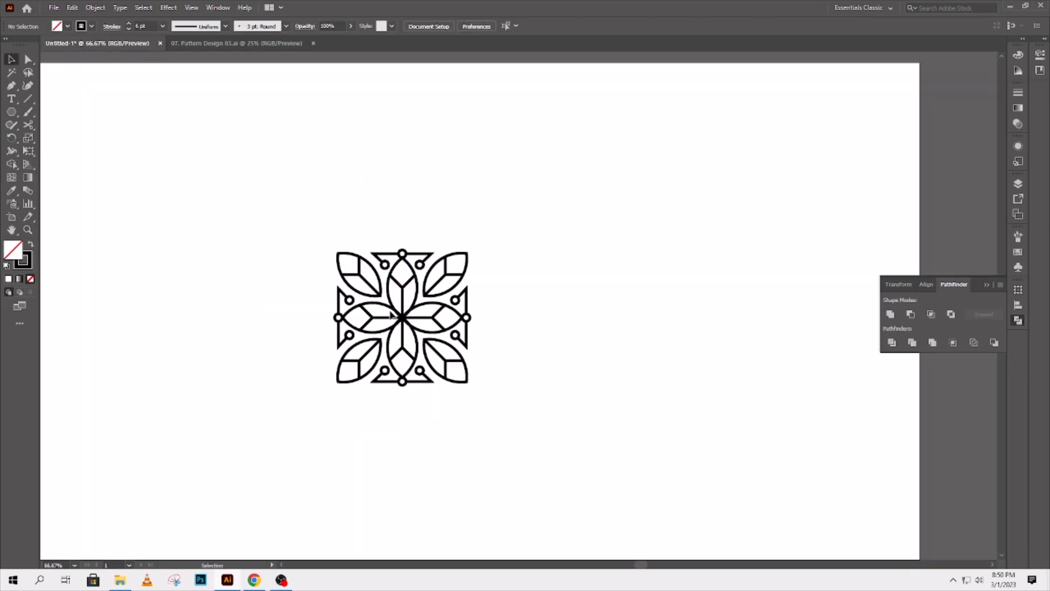
left_click_drag(312, 222, 495, 397)
right_click(368, 237)
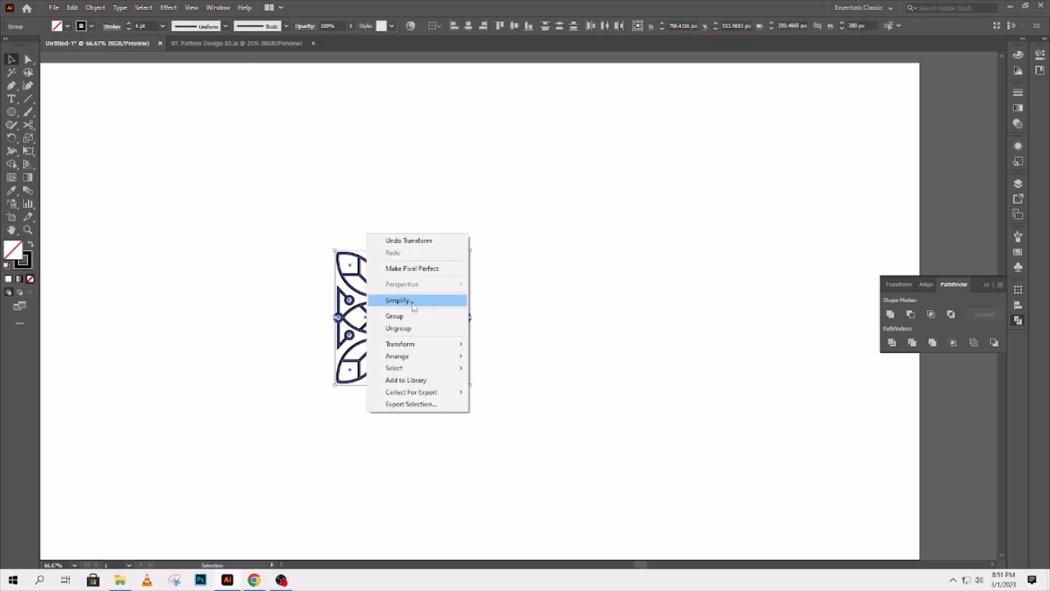
left_click(422, 298)
left_click_drag(432, 302, 426, 292)
Duplicate the grouped motif, keeping one copy above the artboard as a backup and the other on the artboard
left_click_drag(365, 255, 107, 114)
left_click_drag(107, 114, 691, 468)
left_click_drag(355, 320, 299, 163)
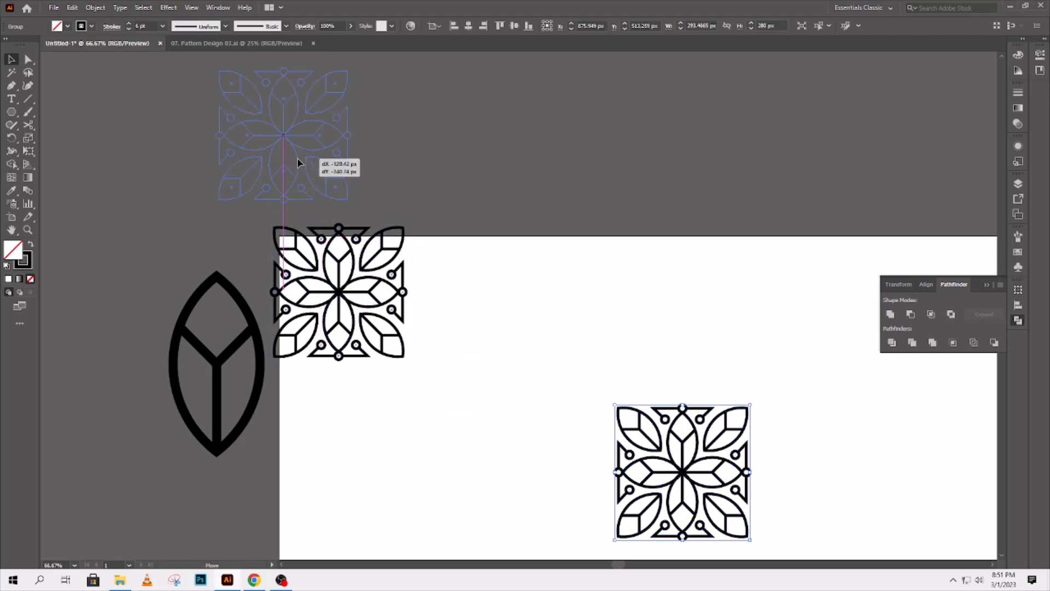
left_click(489, 319)
left_click_drag(489, 319, 290, 192)
left_click_drag(349, 233, 556, 397)
Expand the strokes of the motif on the artboard into filled shapes and unite them with Pathfinder
left_click(95, 8)
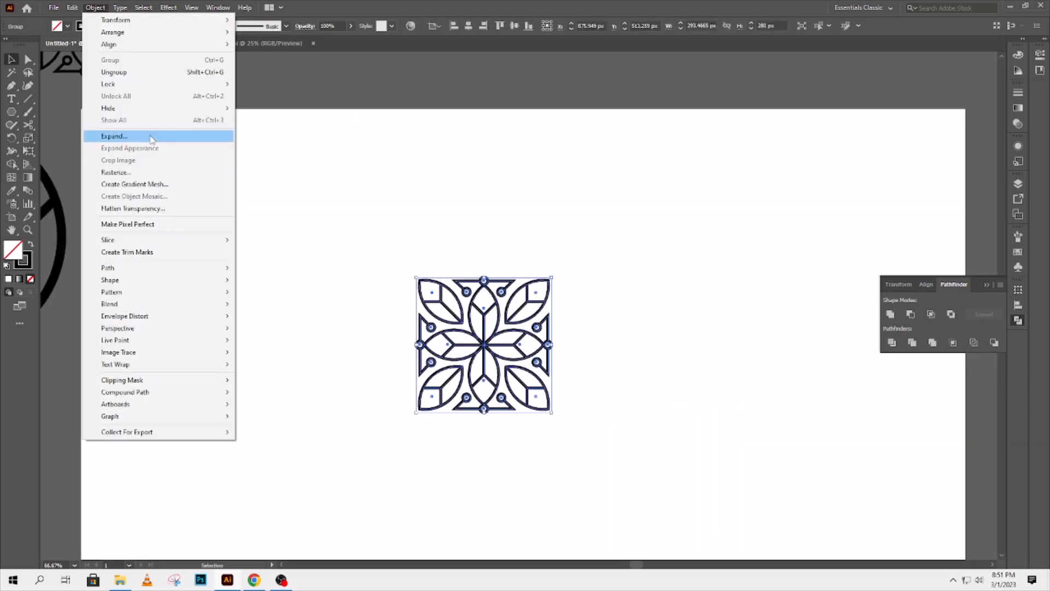
left_click(141, 136)
left_click(196, 288)
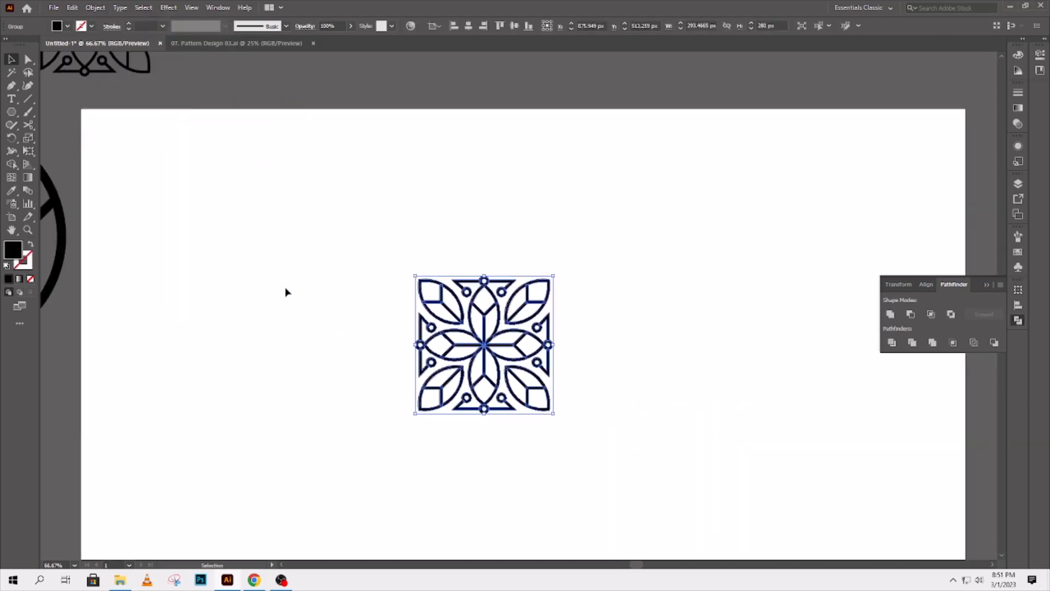
left_click(891, 314)
left_click(160, 286)
Isolate the united motif's group and select the central flower with its ornaments
left_click(27, 230)
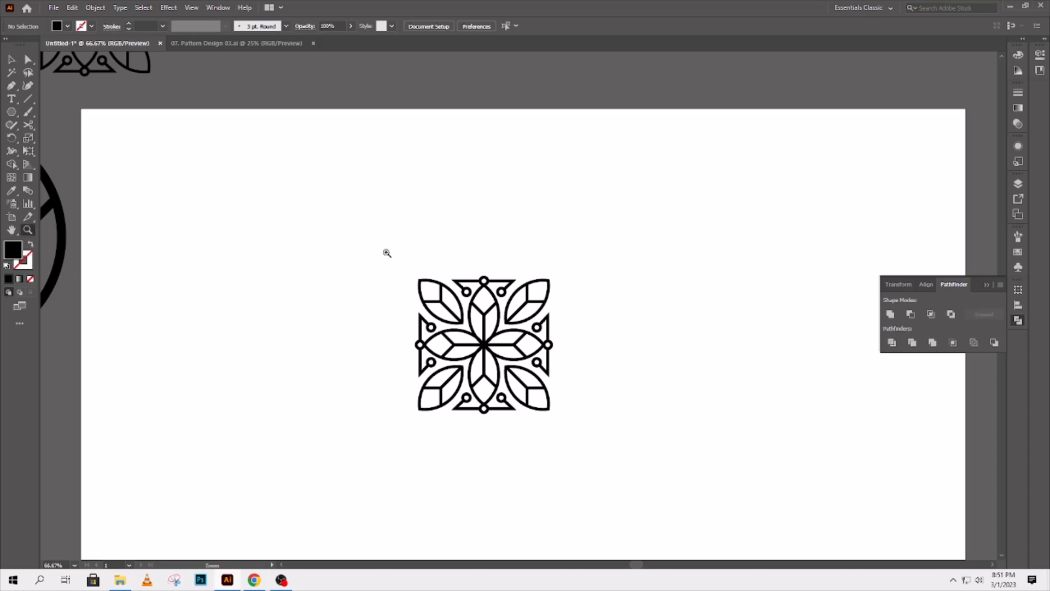
left_click_drag(387, 253, 610, 402)
left_click(12, 60)
left_click_drag(310, 336, 265, 257)
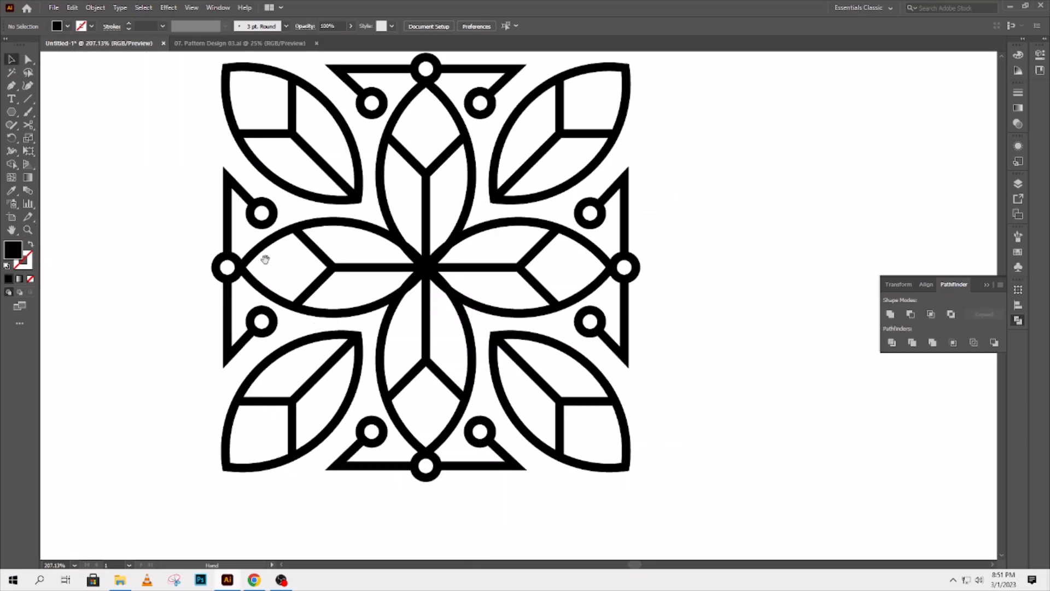
left_click(334, 312)
right_click(333, 313)
left_click(384, 391)
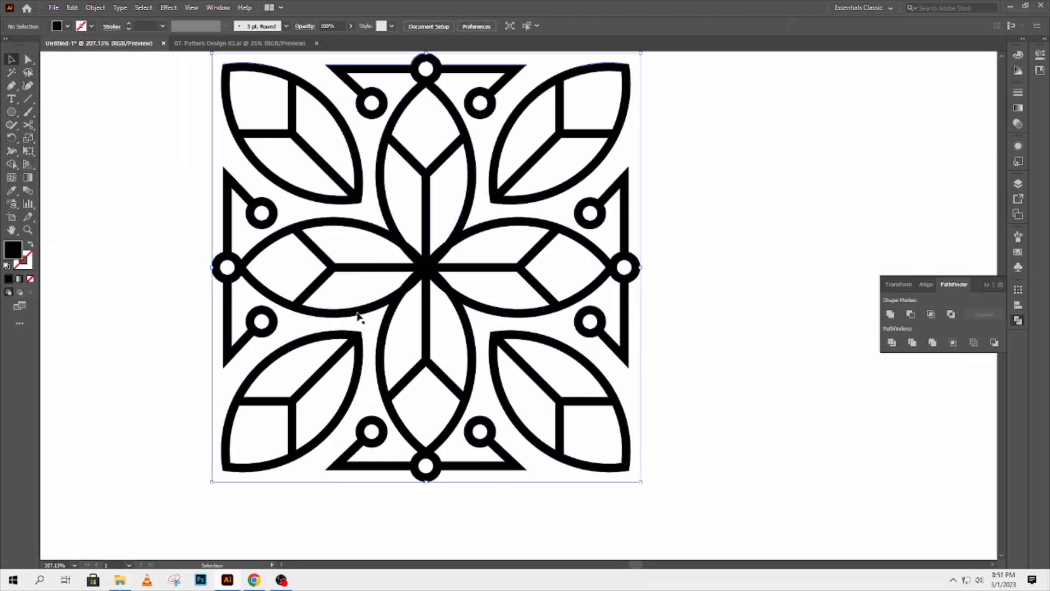
Fill the central flower and its attached ornaments with a very dark green
double_click(12, 252)
left_click(203, 506)
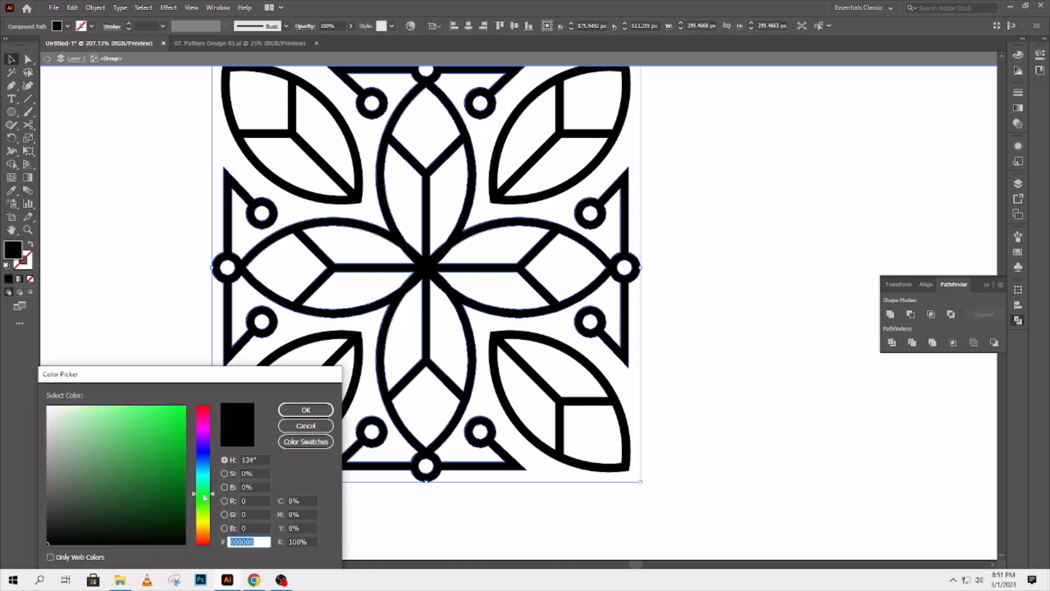
mouse_move(203, 497)
left_mouse_down()
mouse_move(196, 487)
mouse_move(174, 530)
left_mouse_up()
left_click(306, 410)
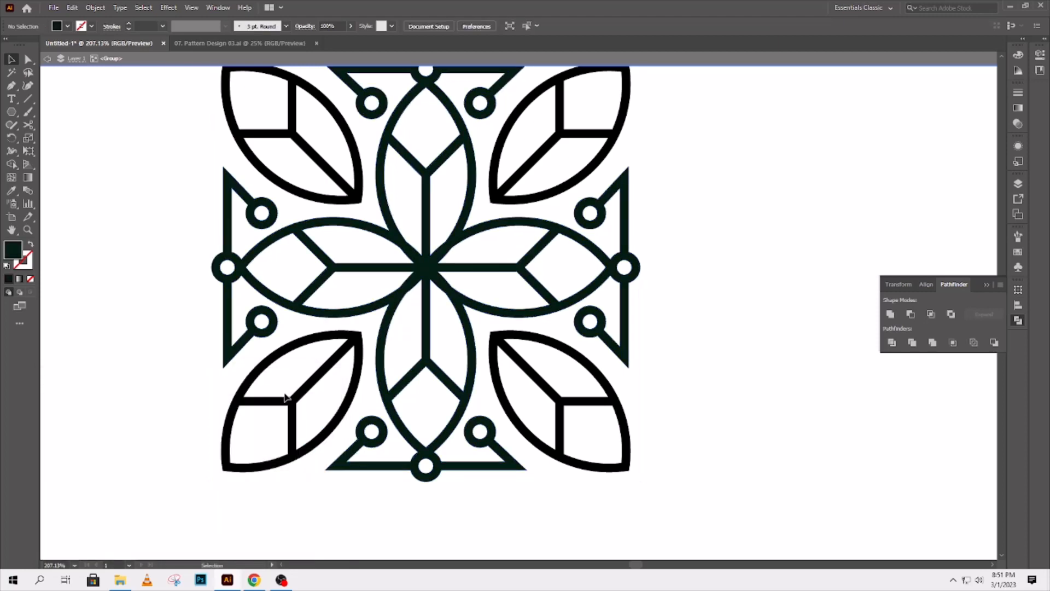
Match the four diagonal leaves' fill to the central flower's dark green with the Eyedropper
left_click(289, 399)
left_click(322, 195, "shift")
left_click(514, 176, "shift")
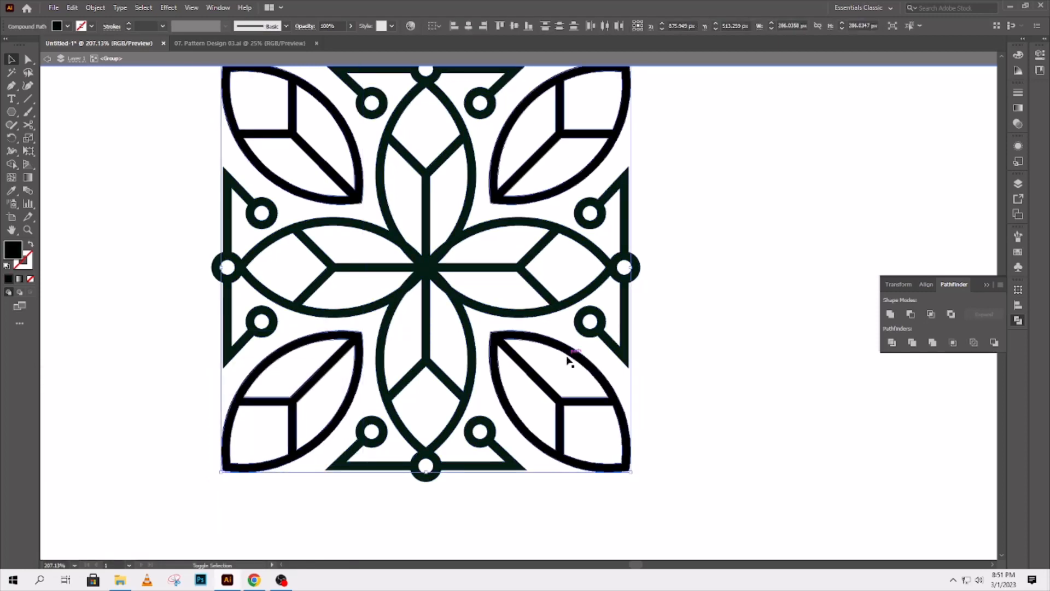
left_click(567, 357, "shift")
left_click(12, 190)
left_click(422, 299)
key("v")
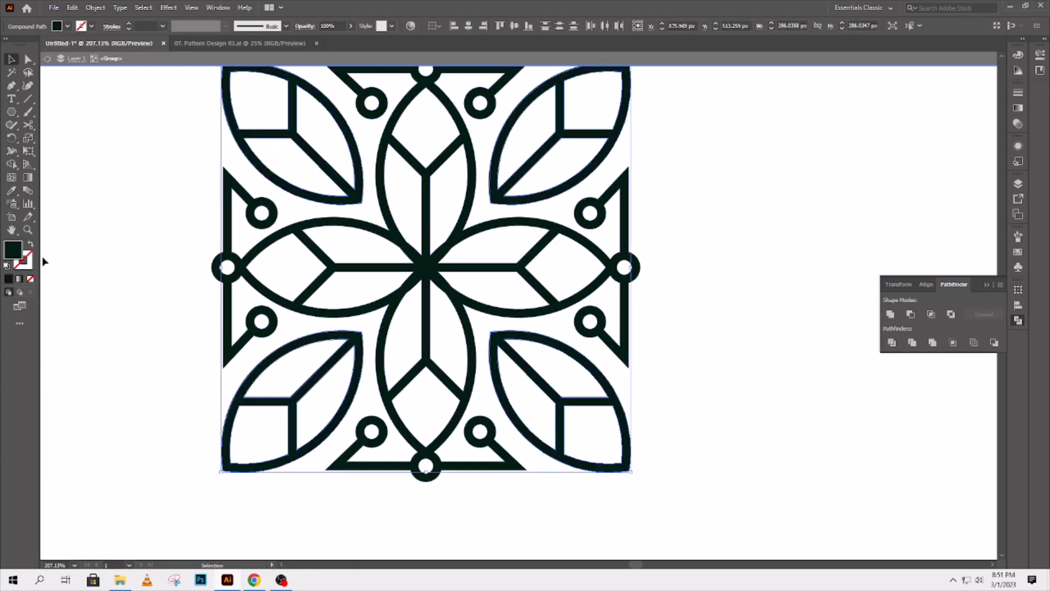
Set the four diagonal leaves' fill to the mid green 15AA74
double_click(16, 253)
left_click_drag(174, 516, 169, 452)
left_click(306, 409)
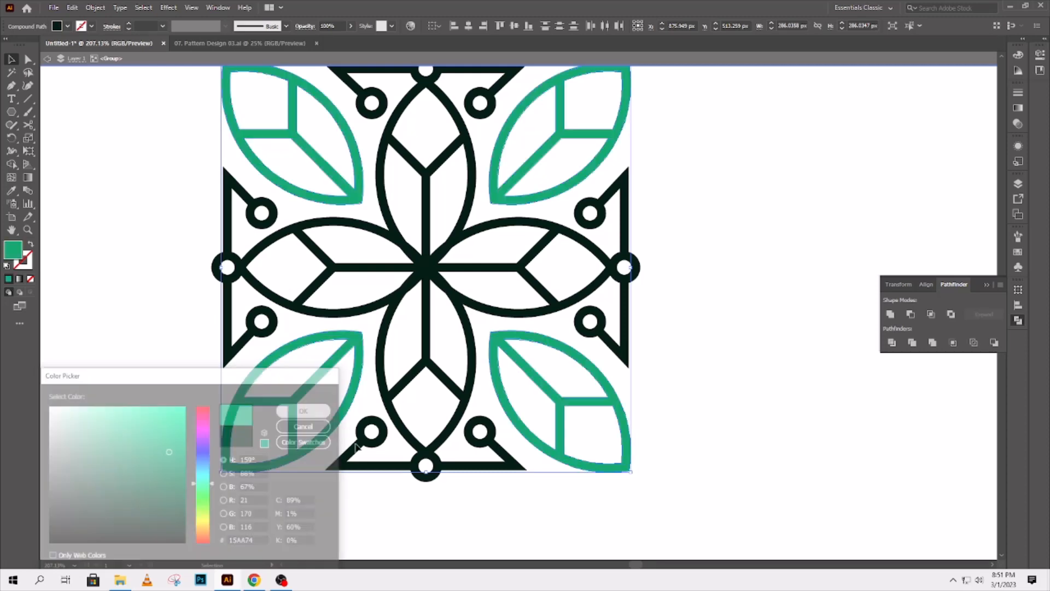
Shift the four diagonal leaves' fill to a brighter teal green
left_click(449, 502)
left_click(450, 465)
key("z")
left_click(449, 463, "alt")
left_click(449, 463, "alt")
left_click(450, 464, "alt")
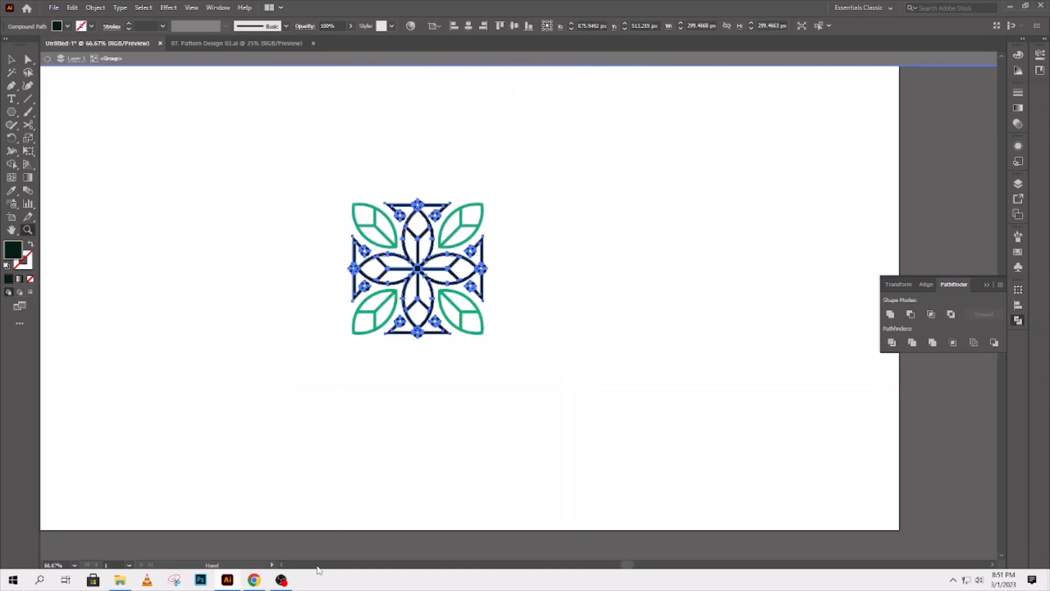
key("v")
left_click_drag(346, 370, 321, 187)
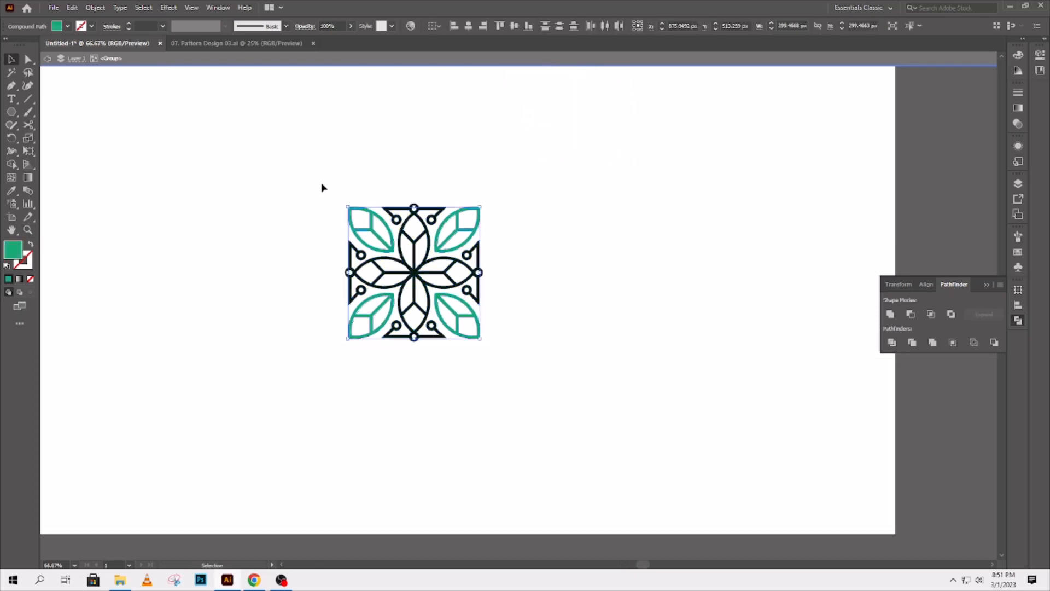
double_click(11, 251)
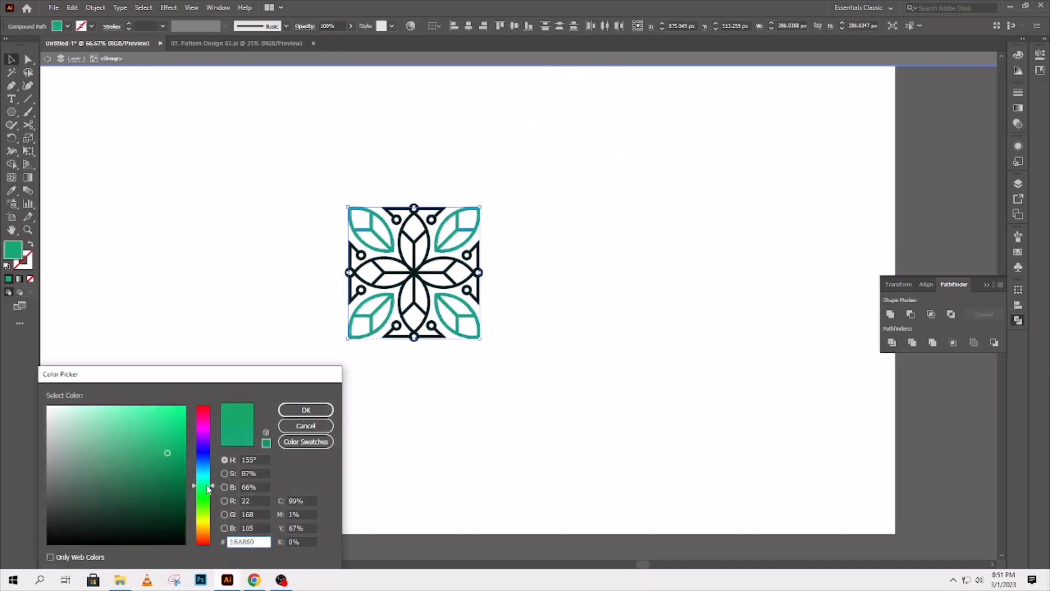
left_click_drag(169, 450, 169, 445)
left_click(306, 410)
left_click(414, 432)
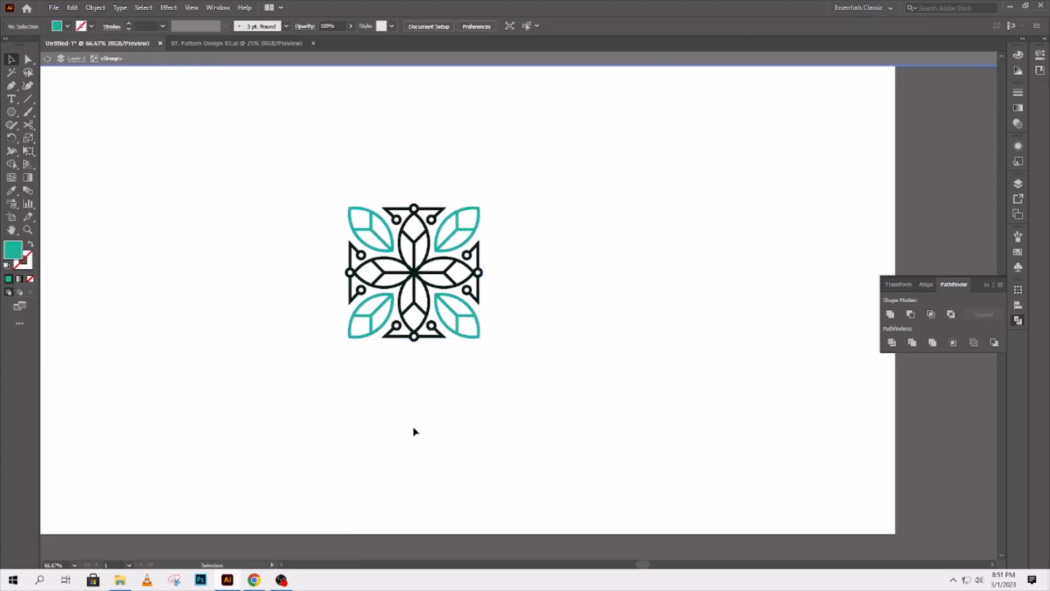
Leave the group's isolation mode and rotate the whole motif 45 degrees so that it stands as a diamond
left_click_drag(483, 372, 468, 421)
left_click(51, 63)
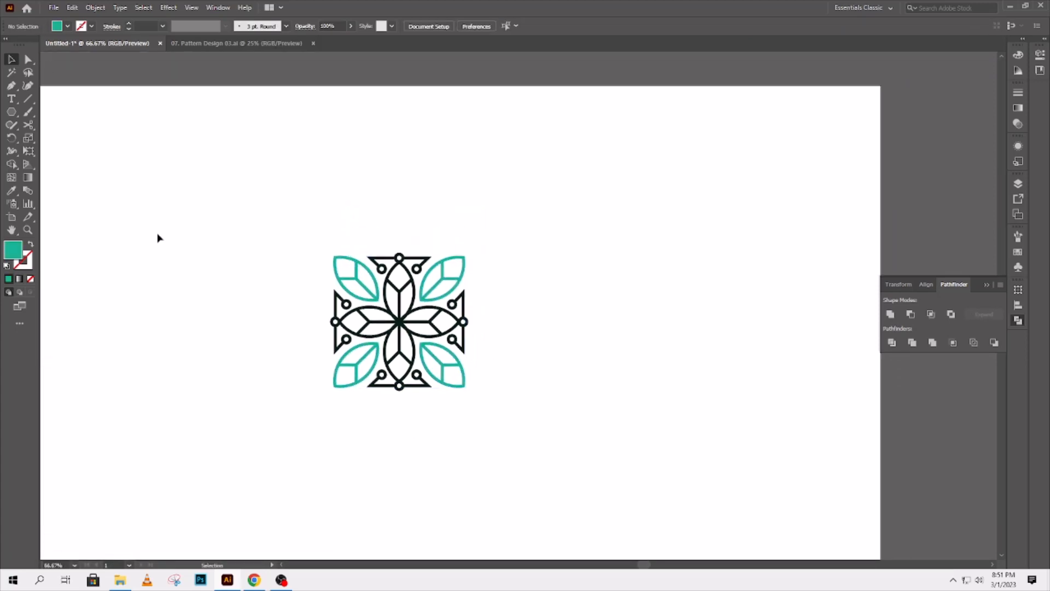
left_click_drag(291, 218, 531, 392)
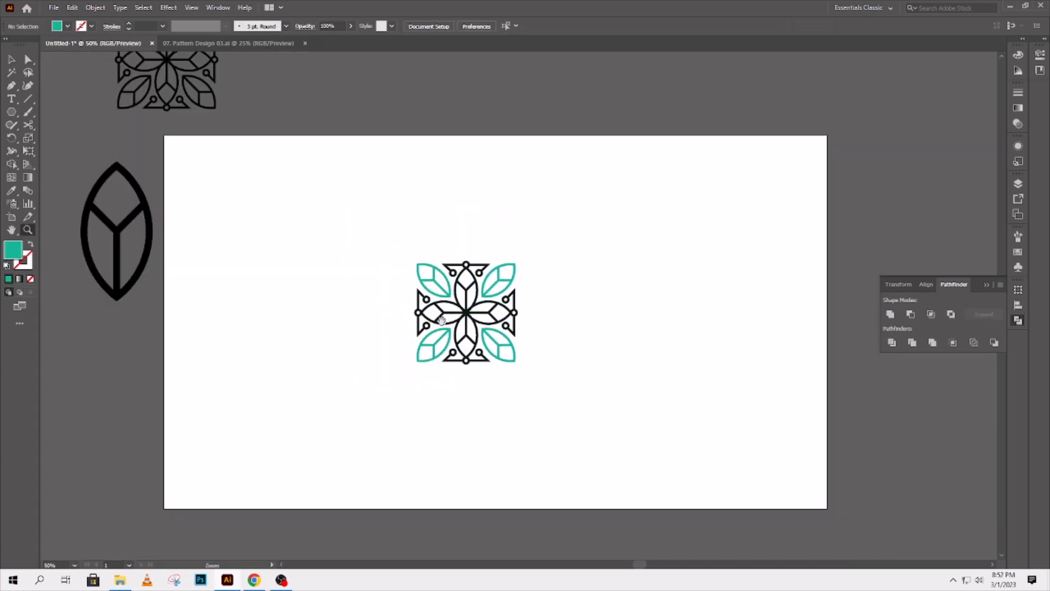
left_click(466, 336)
left_click_drag(514, 333, 482, 341)
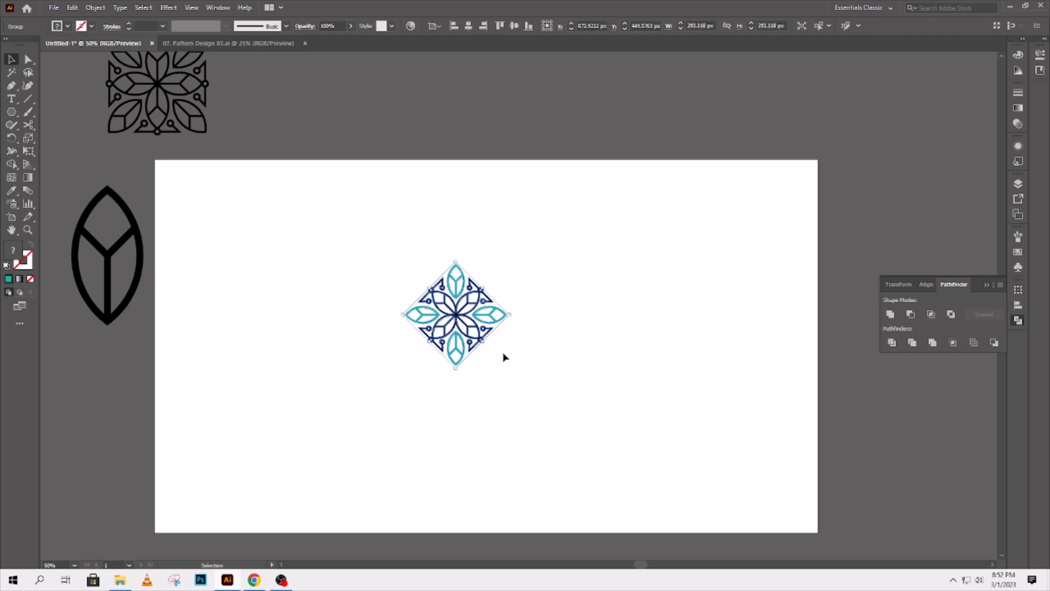
left_click(504, 356)
Duplicate the diamond motif diagonally down to the left, with the copy's edge meeting the original's lower-left edge
key("z")
left_click_drag(222, 215, 616, 477)
left_click_drag(577, 403, 515, 436)
key("v")
left_click(527, 305)
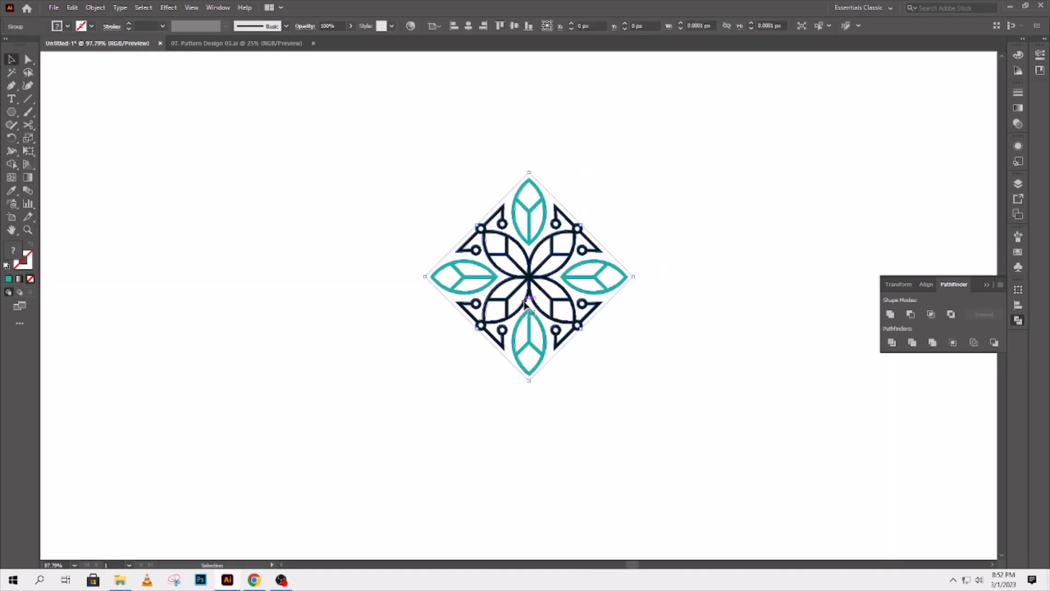
left_click_drag(526, 305, 411, 399)
left_click(545, 401)
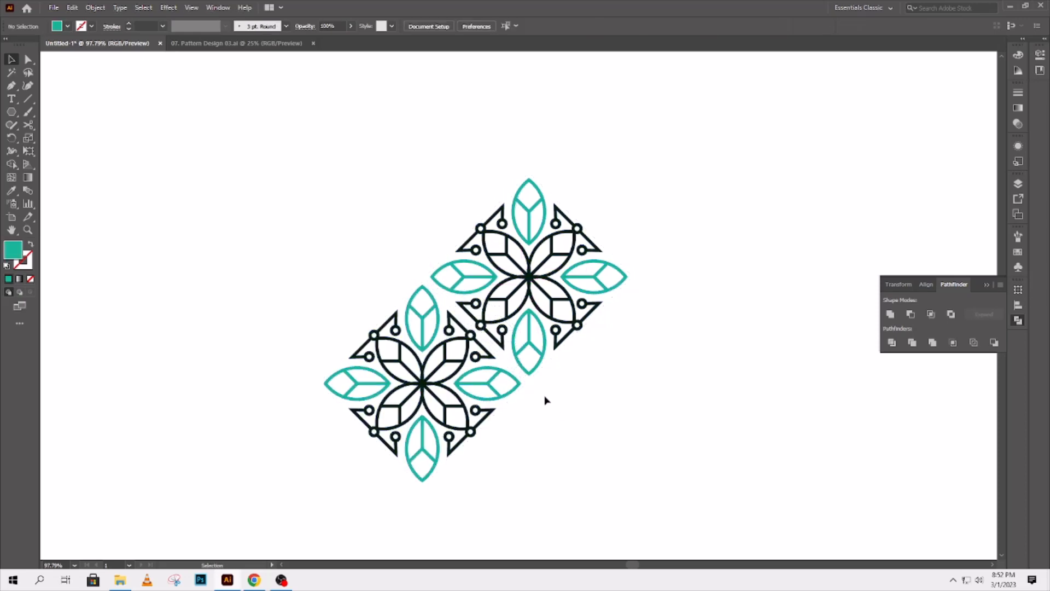
Make a new pattern from the two diamond motifs
left_click_drag(429, 280, 428, 281)
left_click(95, 8)
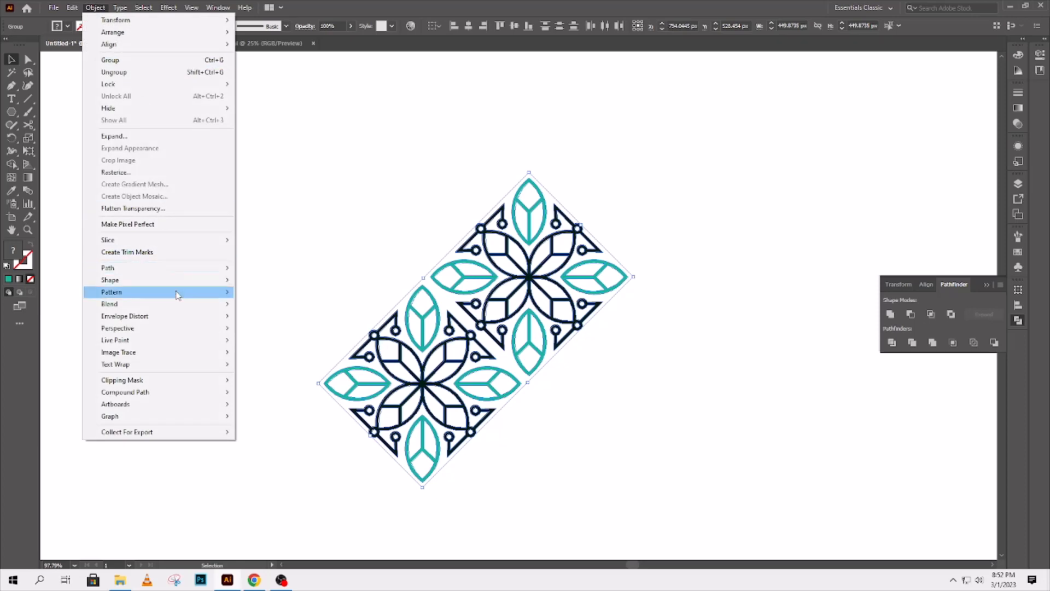
mouse_move(181, 299)
left_click(285, 292)
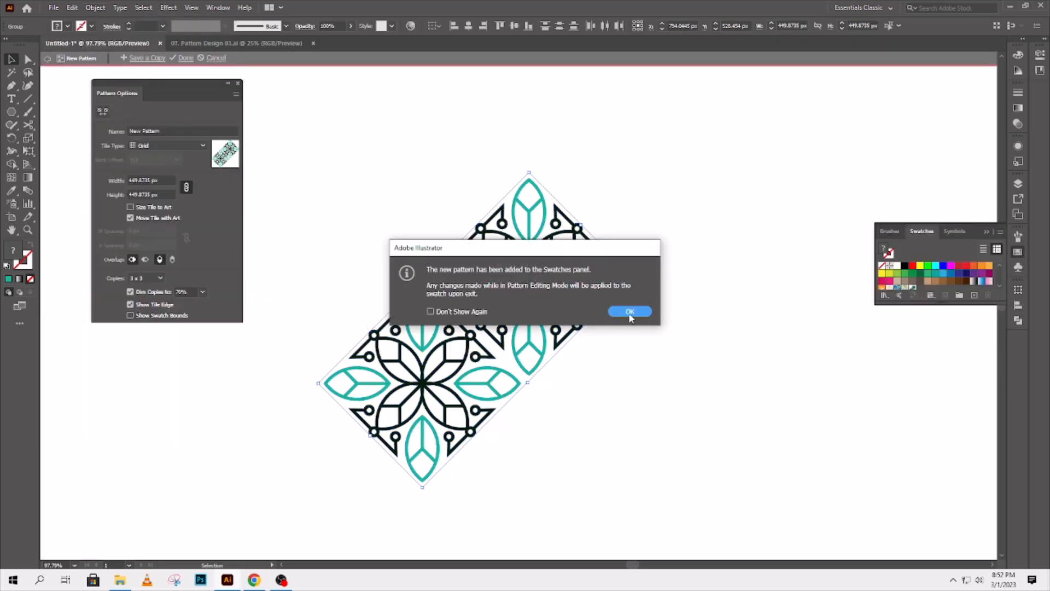
left_click(629, 308)
Set the pattern tile's width and height to 316 px so the motifs repeat without large gaps, and finish editing the pattern
left_click(154, 179)
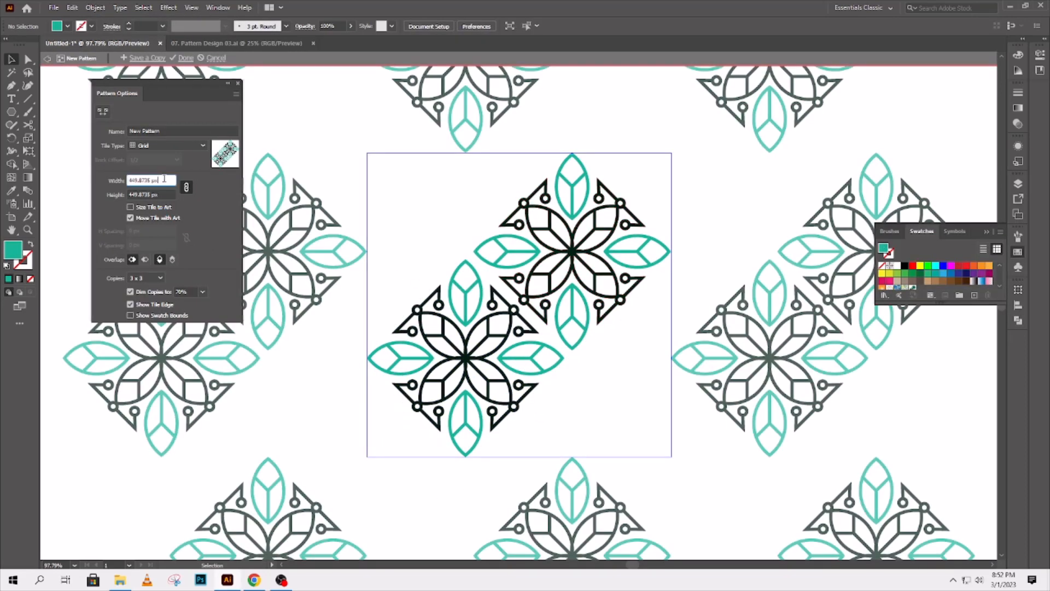
type("370")
key("Return")
key("shift+Down")
key("shift+Down")
key("shift+Down")
key("shift+Down")
key("shift+Down")
key("shift+Down")
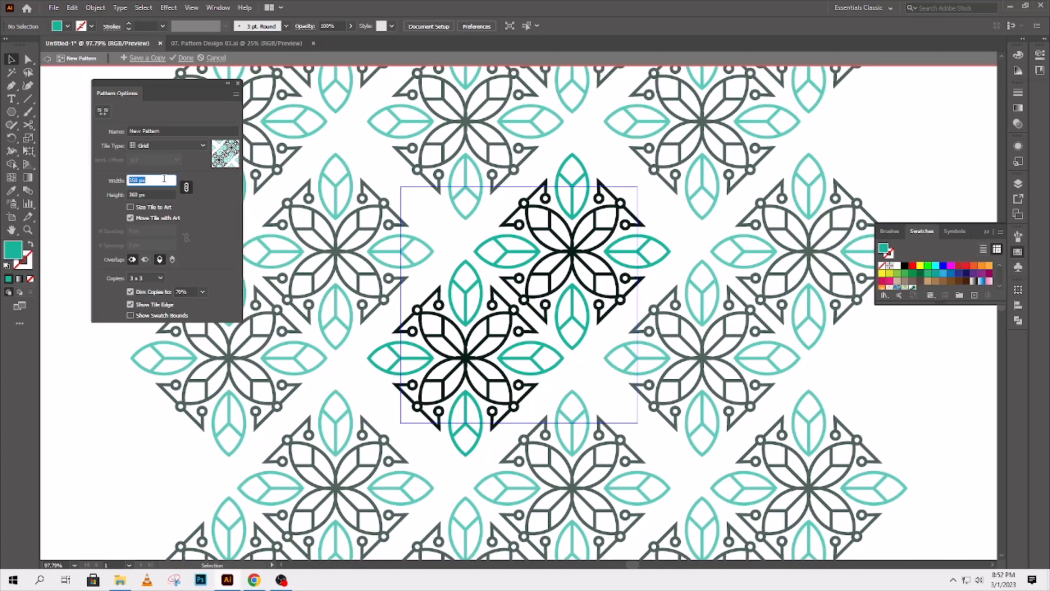
key("Up")
key("Up")
key("Up")
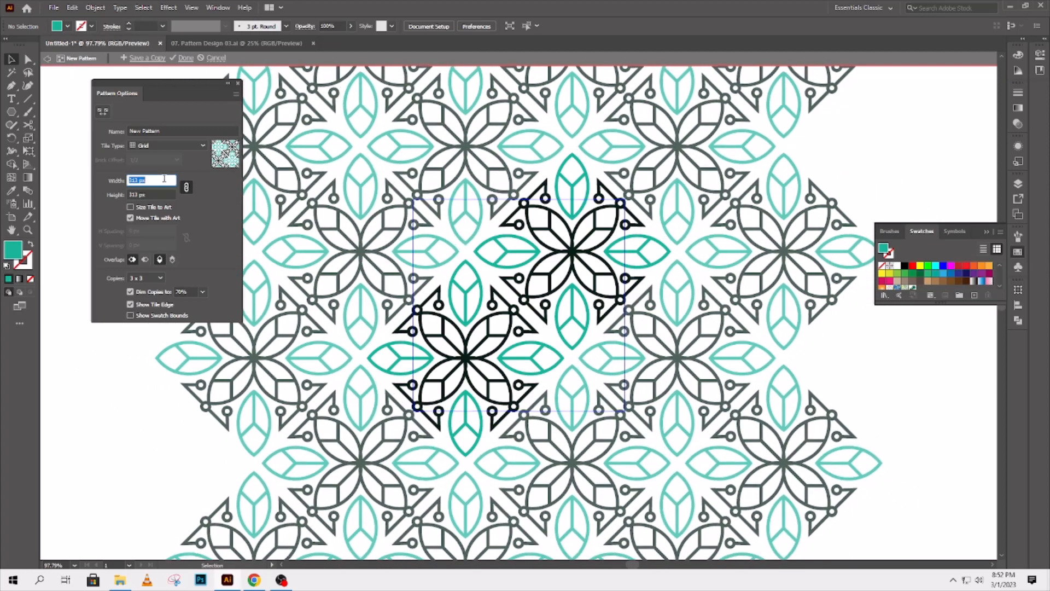
key("Up")
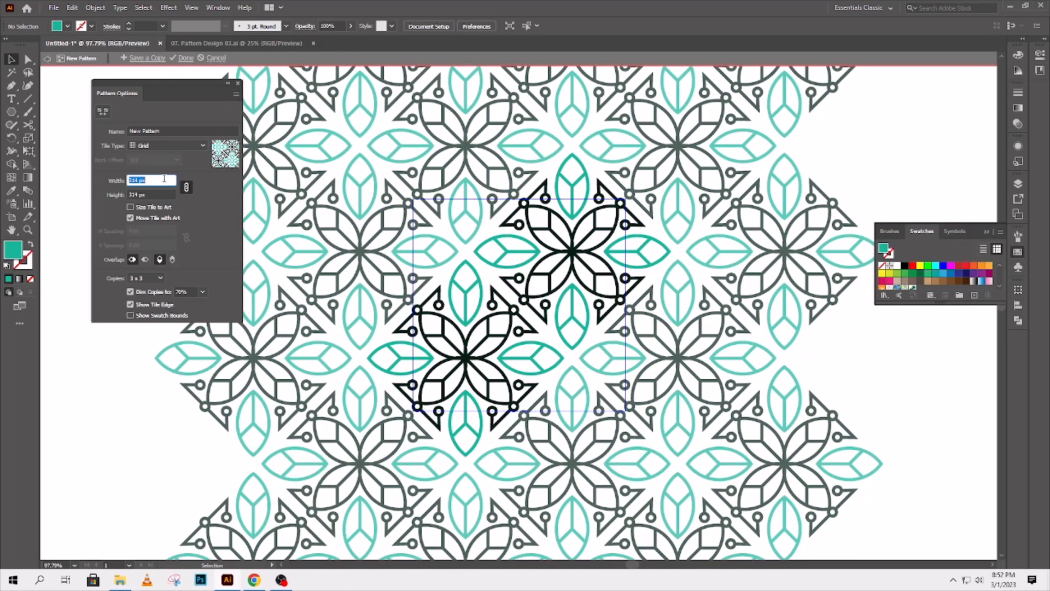
key("Up")
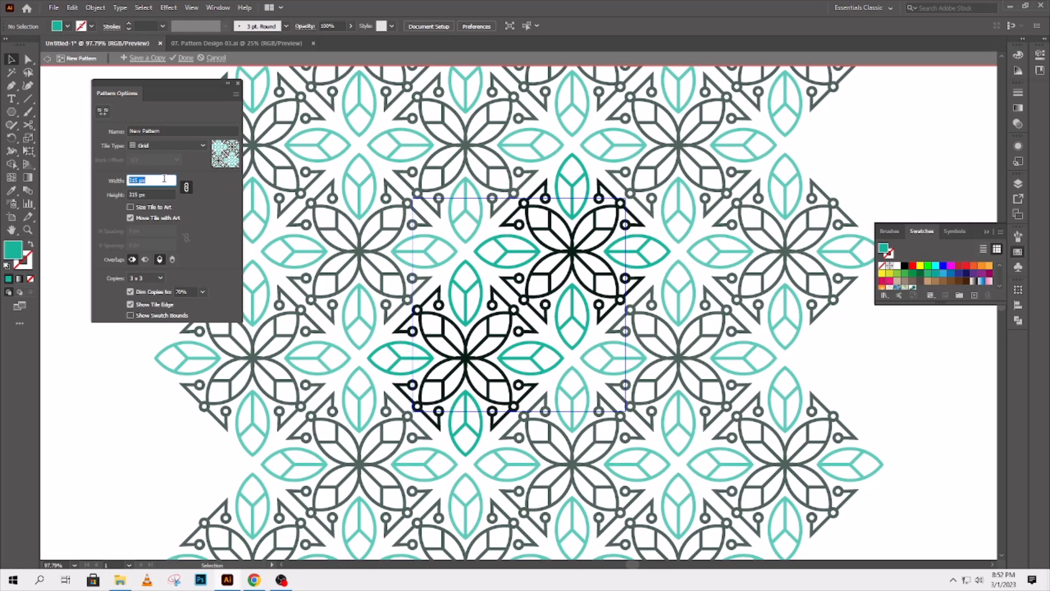
key("Up")
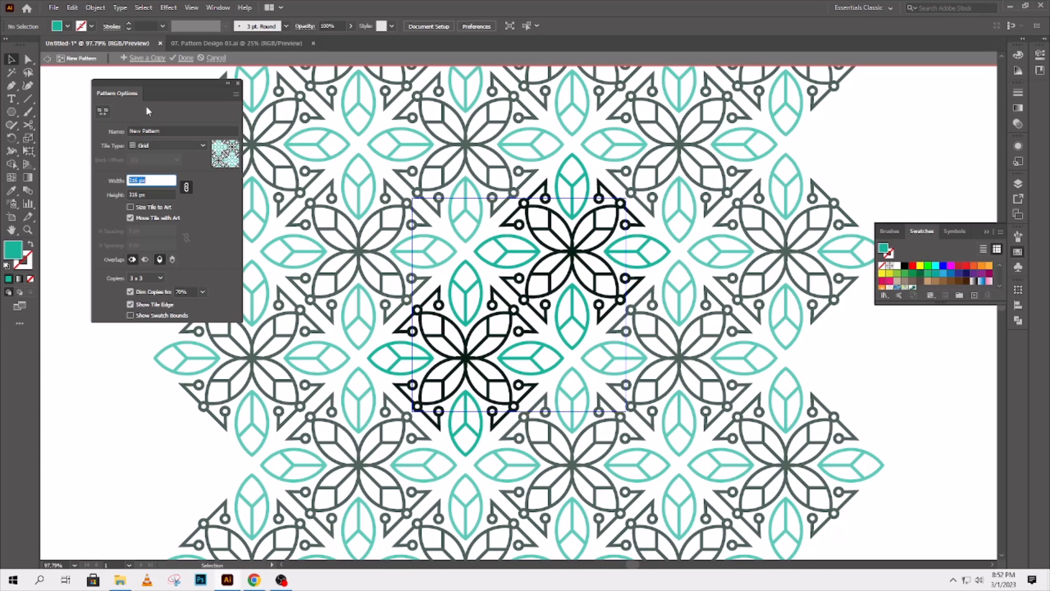
left_click(186, 58)
Move the two source motifs together off the artboard to the empty area above it
key("z")
left_click(531, 312, "alt")
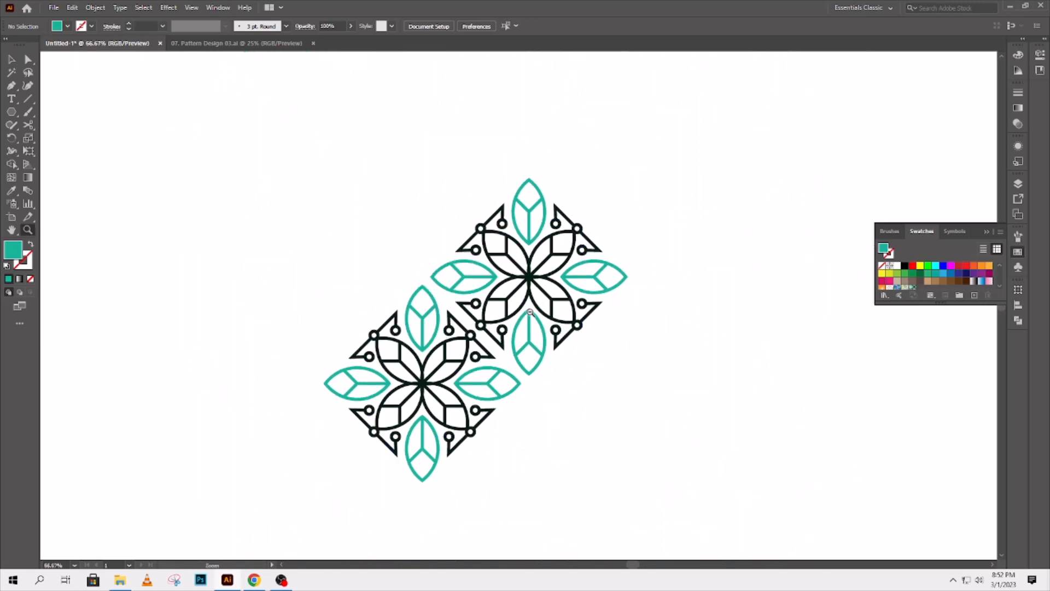
left_click(530, 312, "alt")
left_click(531, 312, "alt")
left_click(531, 312, "alt")
left_click(530, 312, "alt")
key("v")
left_click(461, 304)
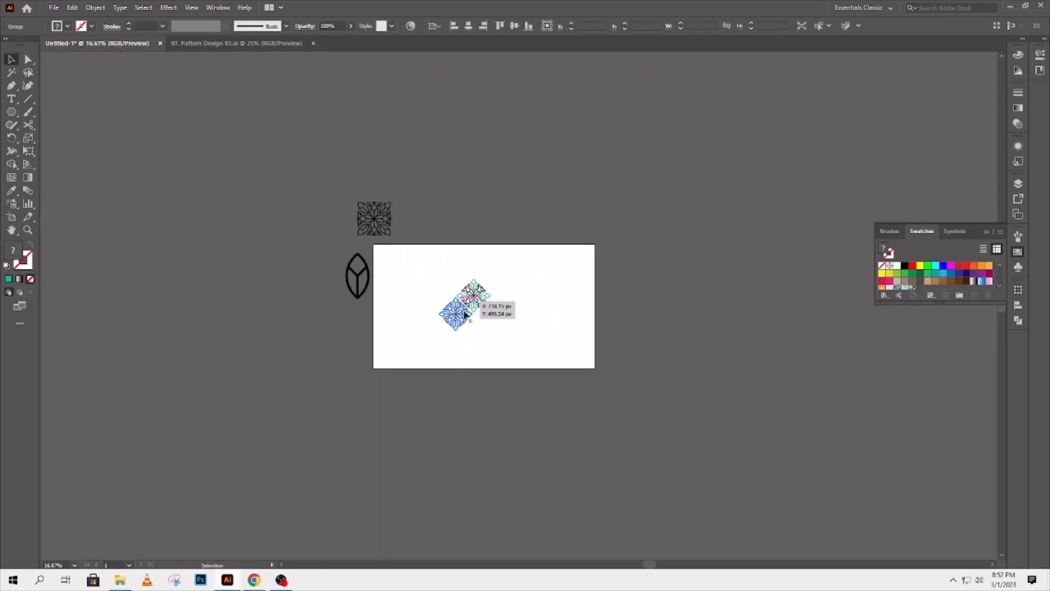
left_click_drag(465, 304, 440, 182)
left_click(84, 97)
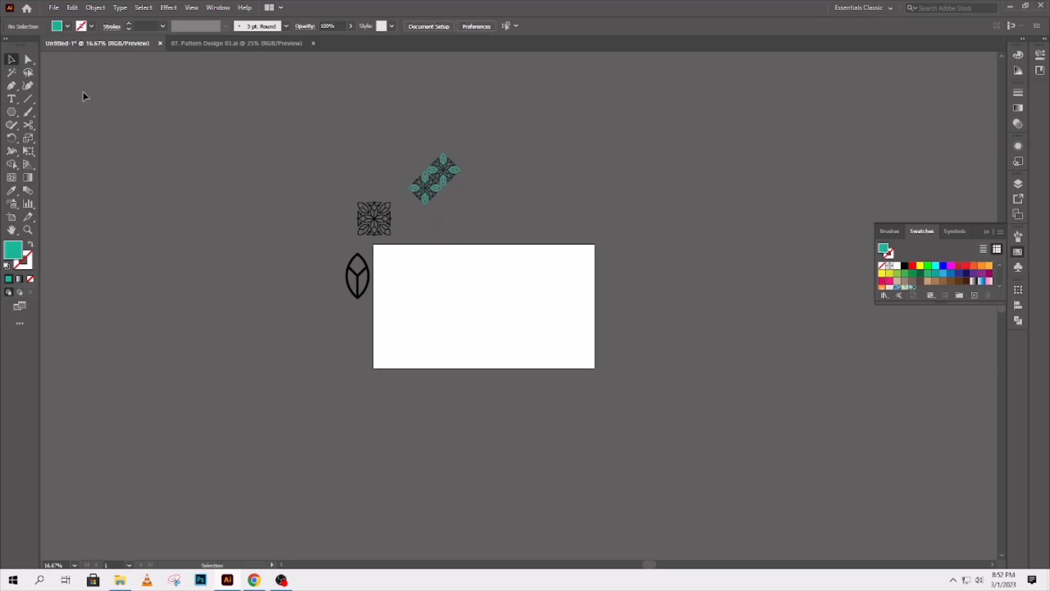
Create a 1920 x 1080 px rectangle
left_click(10, 115)
left_click(66, 112)
left_click(457, 310)
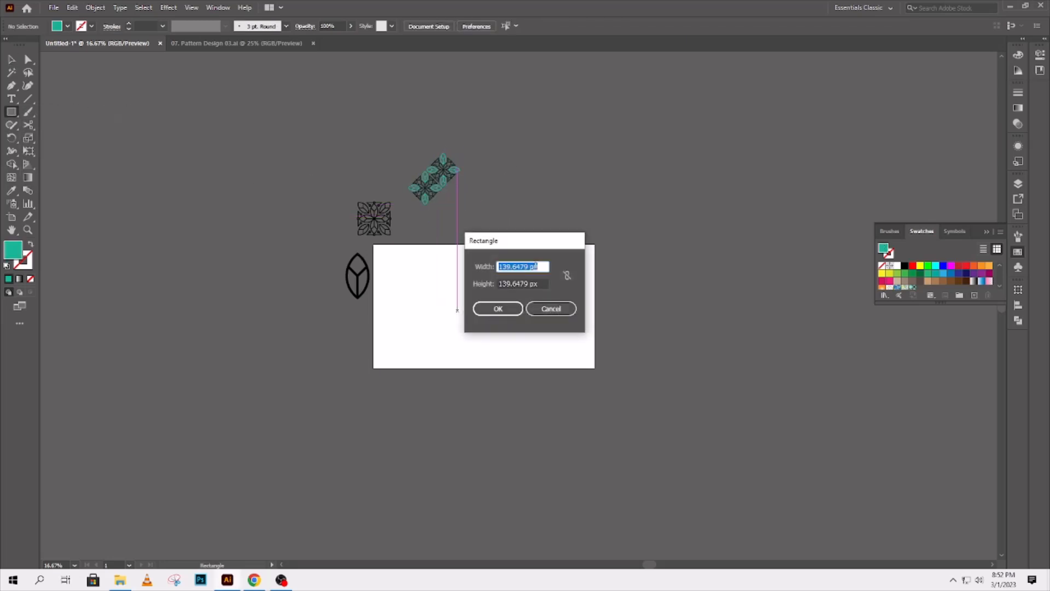
type("1920")
key("Tab")
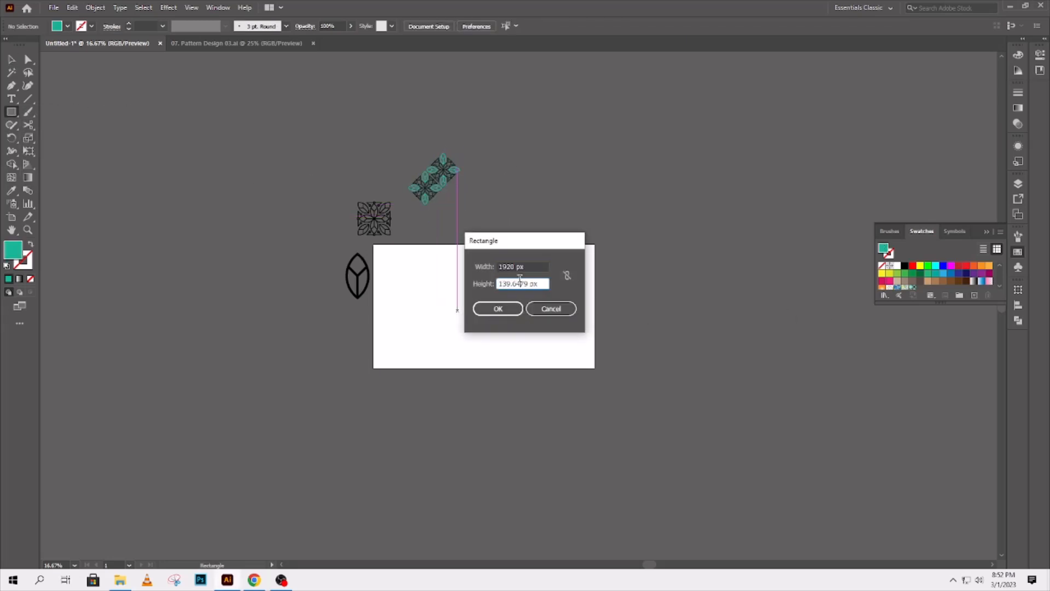
type("1px080")
key("Return")
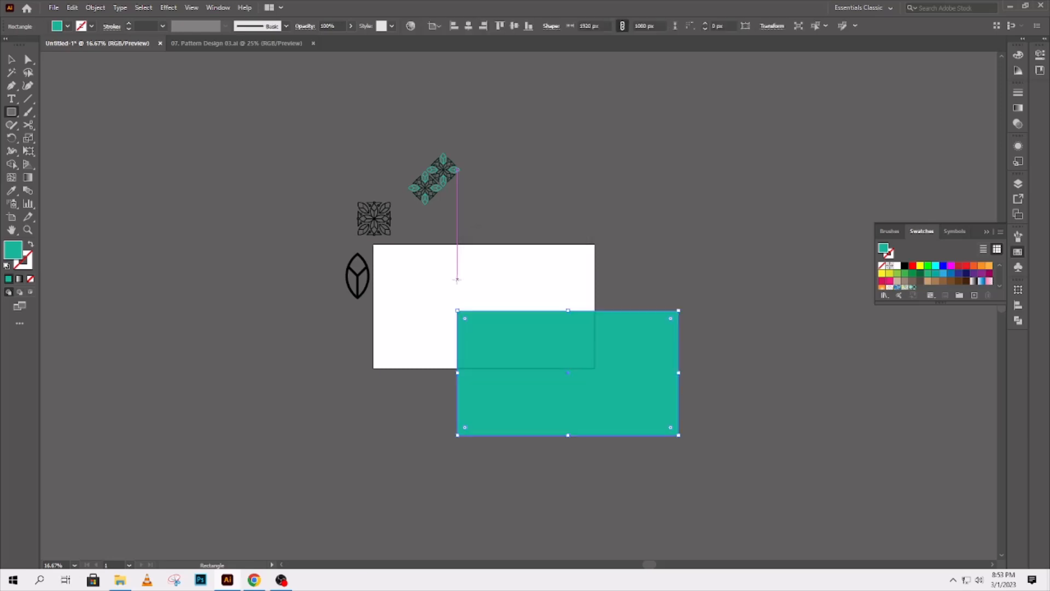
Center the rectangle horizontally and vertically on the artboard so that it covers it
key("v")
left_click(469, 26)
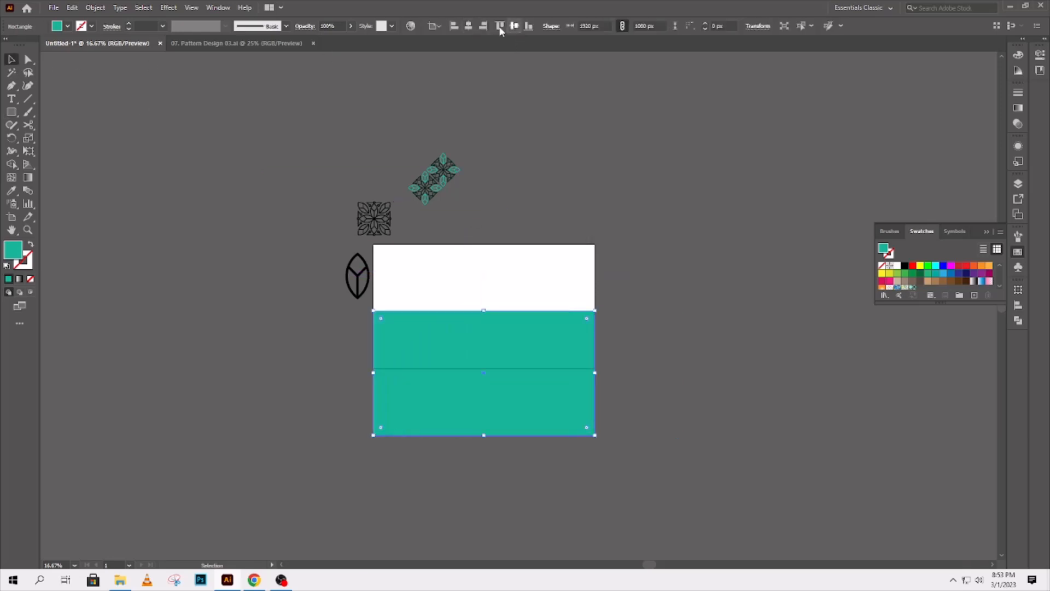
left_click(514, 26)
Fill the artboard-sized rectangle with the new floral pattern swatch and deselect it
left_click(67, 25)
left_click(62, 70)
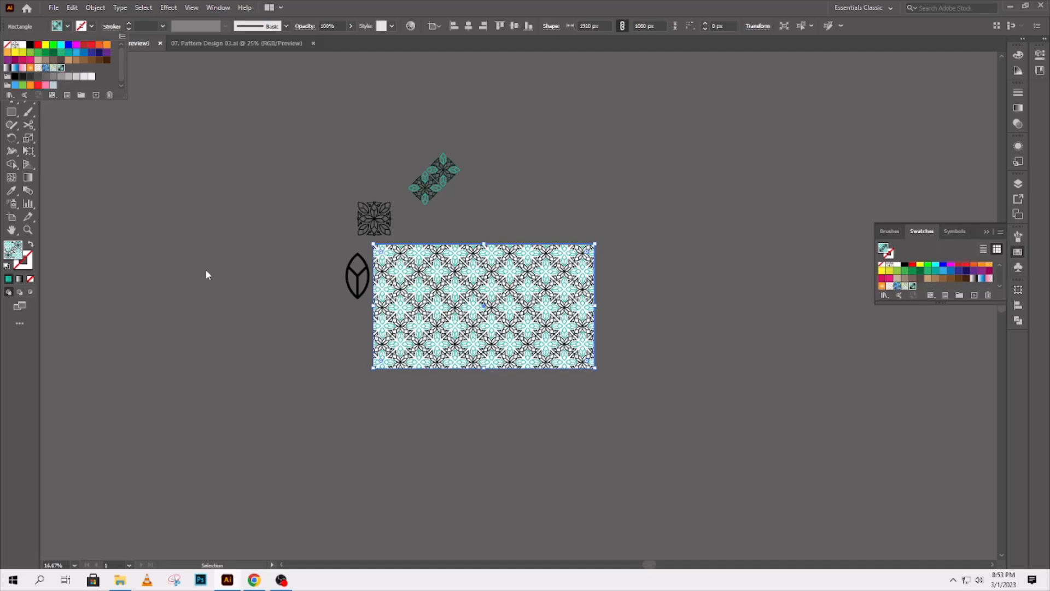
left_click(240, 328)
key("z")
key("ctrl+0")
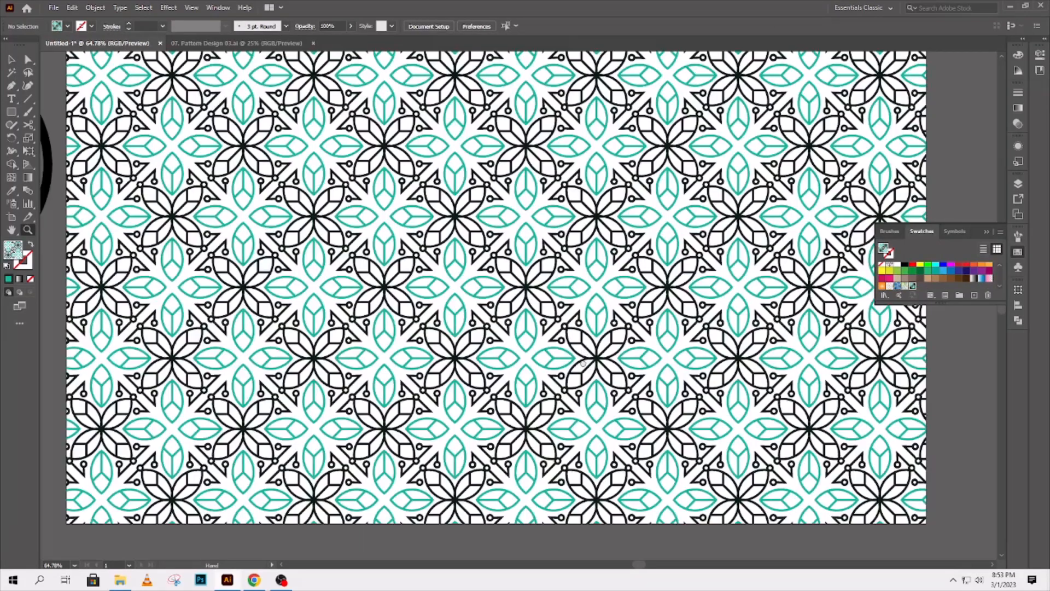
left_click(655, 349, "alt")
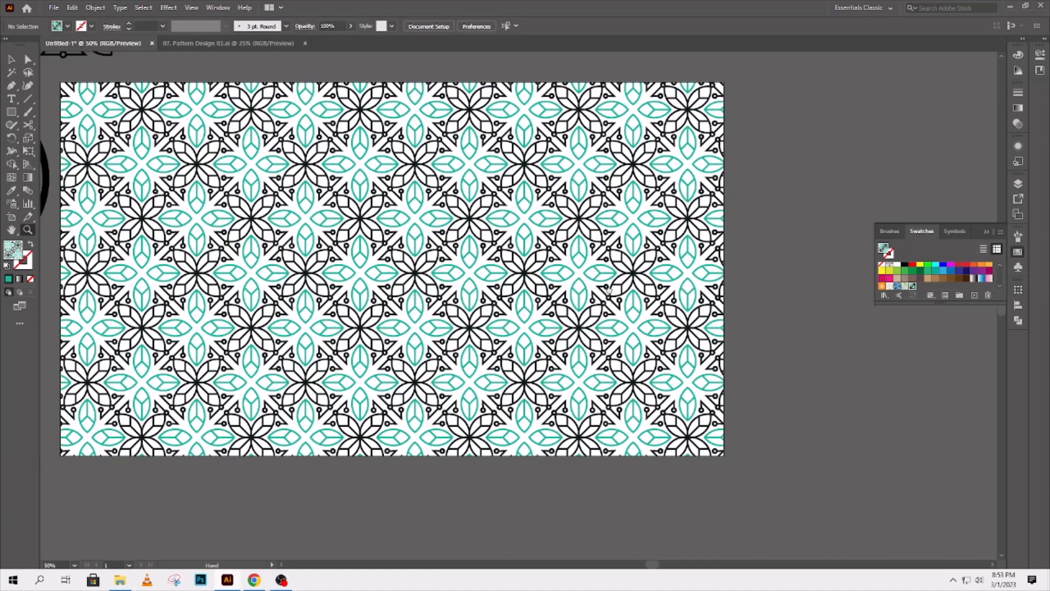